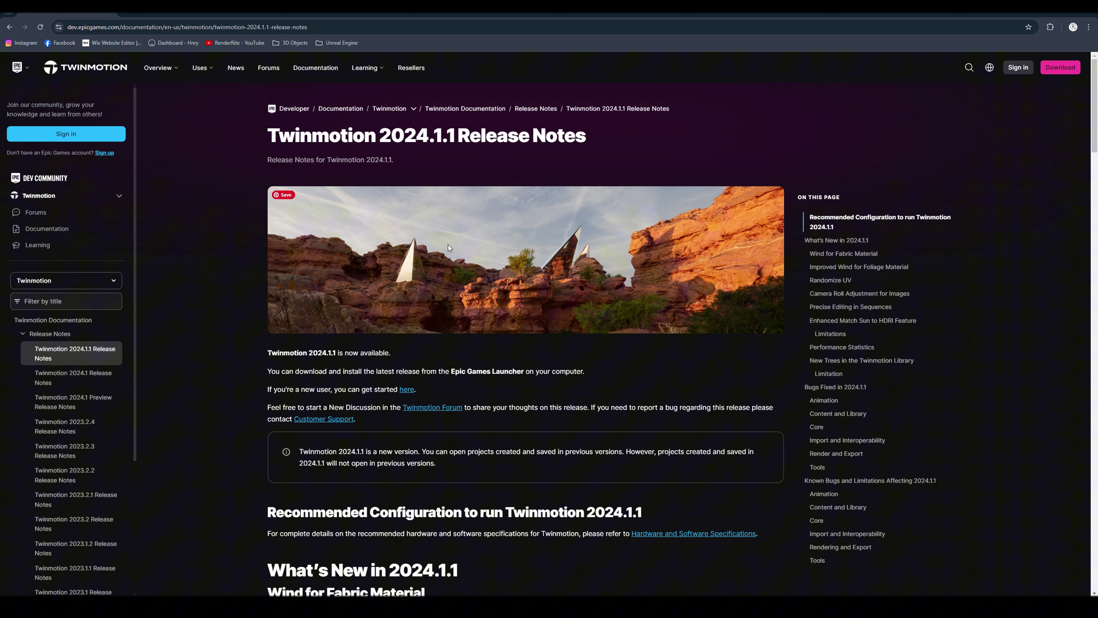
Step: Read through the What's New section of the Twinmotion 2024.1.1 release notes, from fabric wind to the new library trees
{"action": "scroll", "coordinate": [478, 309], "scroll_direction": "down", "scroll_amount": 4}
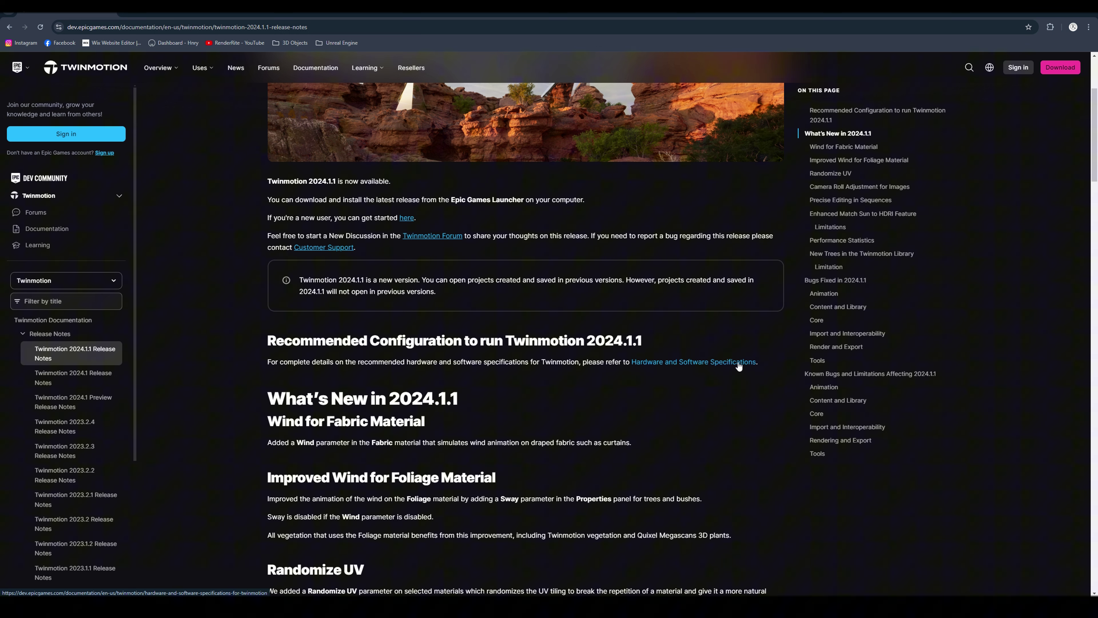
{"action": "scroll", "coordinate": [329, 379], "scroll_direction": "down", "scroll_amount": 2}
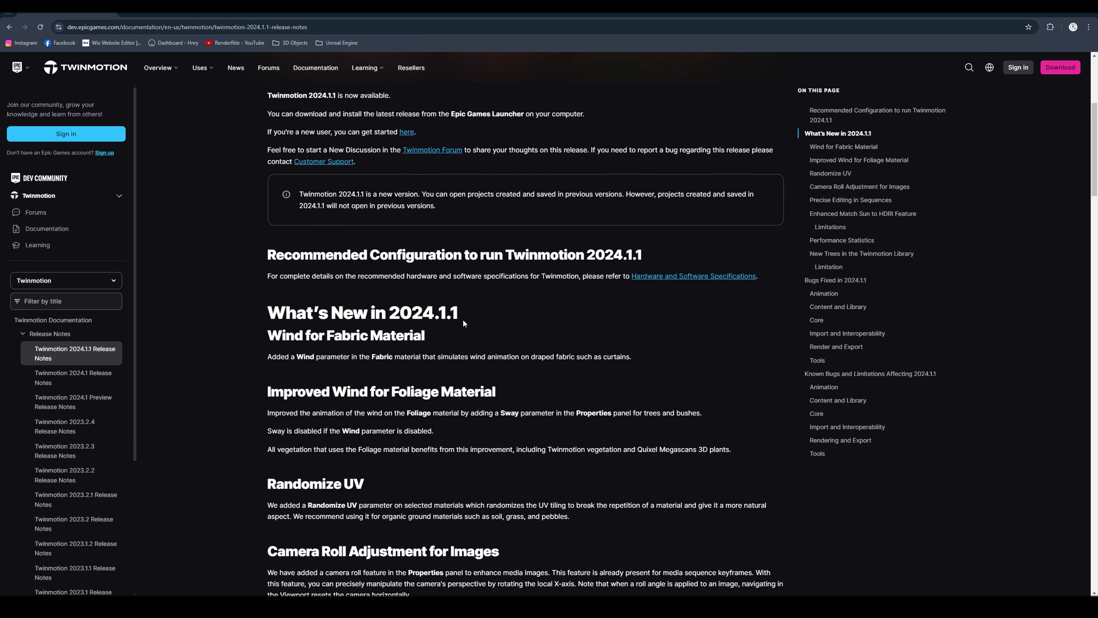
{"action": "scroll", "coordinate": [463, 319], "scroll_direction": "down", "scroll_amount": 1}
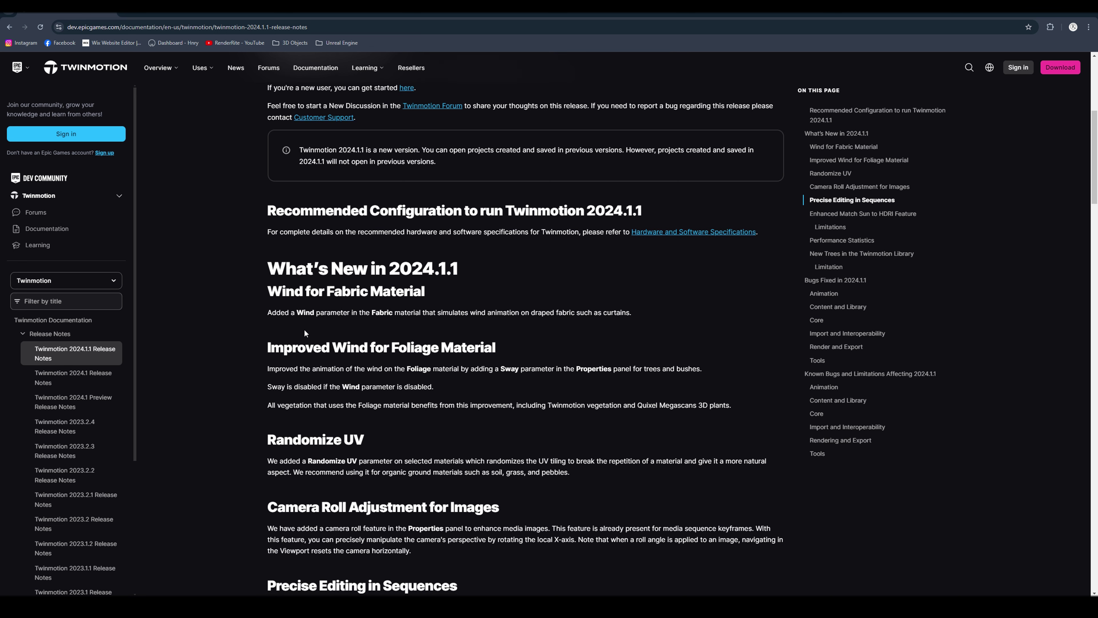
{"action": "scroll", "coordinate": [303, 320], "scroll_direction": "down", "scroll_amount": 1}
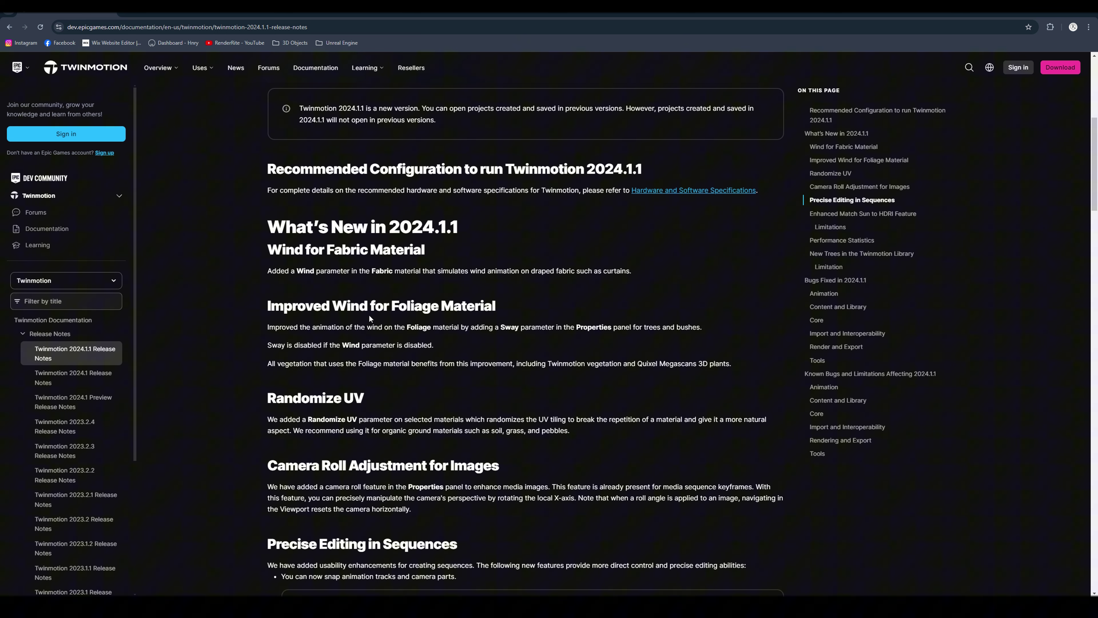
{"action": "scroll", "coordinate": [382, 316], "scroll_direction": "down", "scroll_amount": 2}
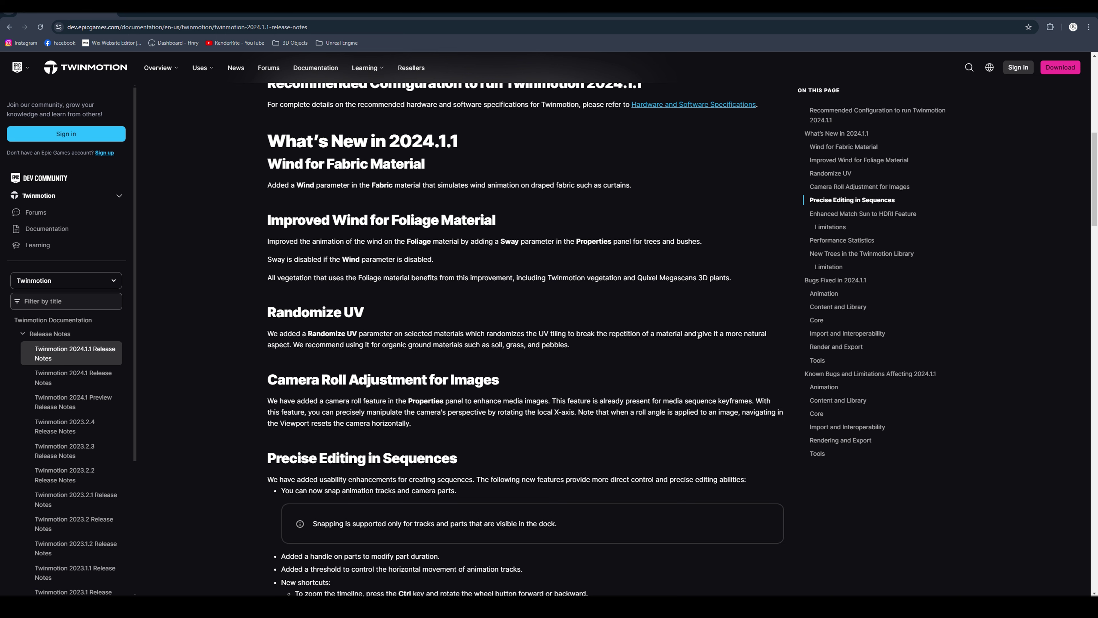
{"action": "scroll", "coordinate": [322, 338], "scroll_direction": "down", "scroll_amount": 3}
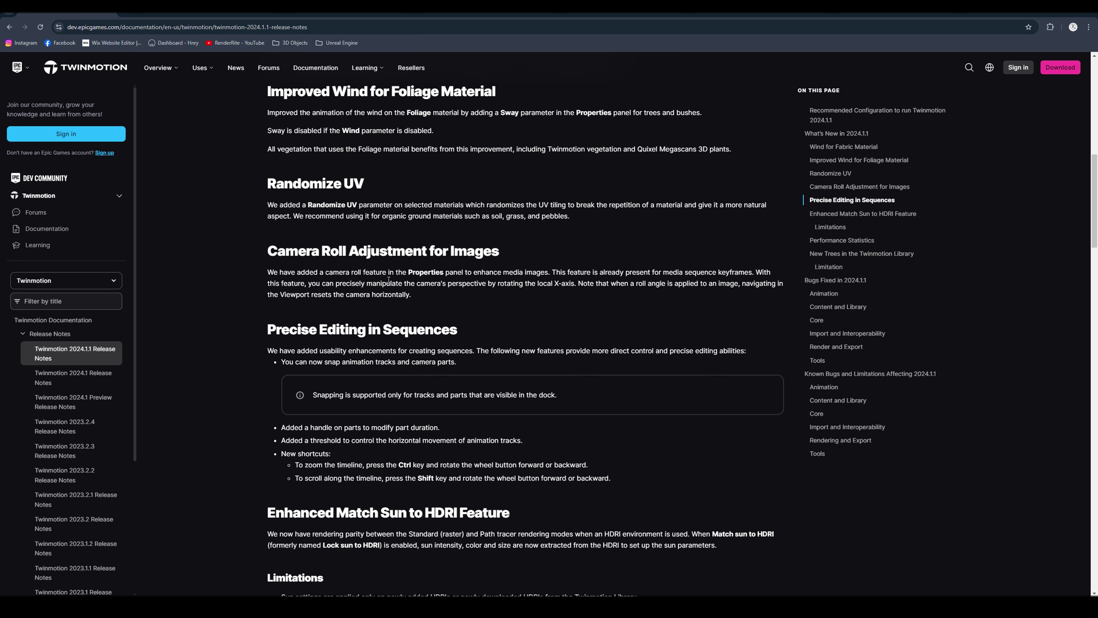
{"action": "scroll", "coordinate": [390, 279], "scroll_direction": "down", "scroll_amount": 3}
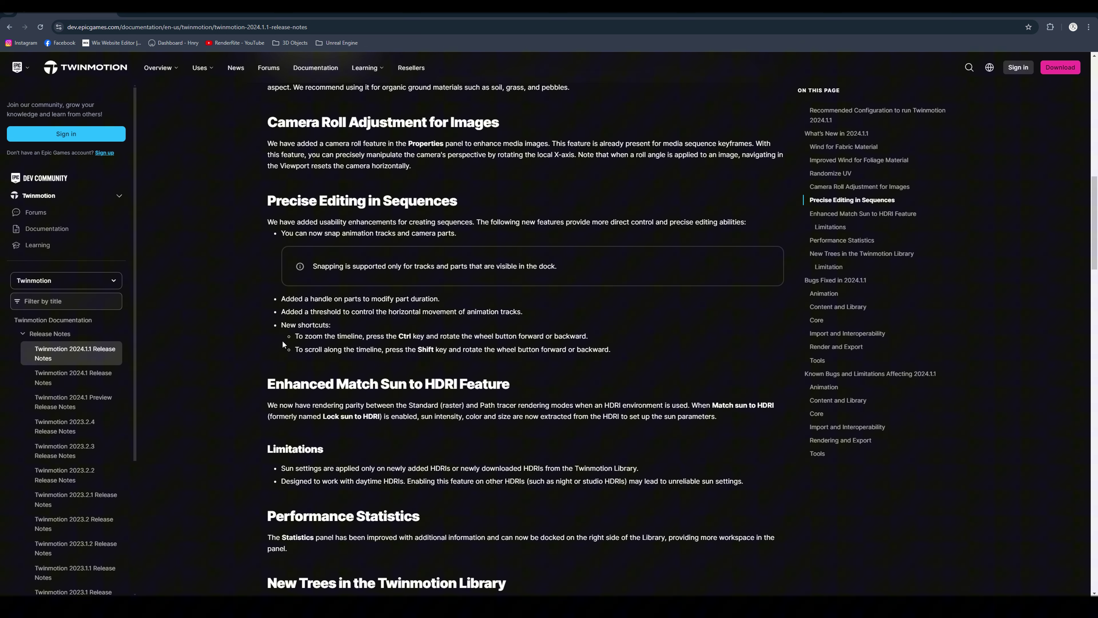
{"action": "scroll", "coordinate": [282, 342], "scroll_direction": "down", "scroll_amount": 2}
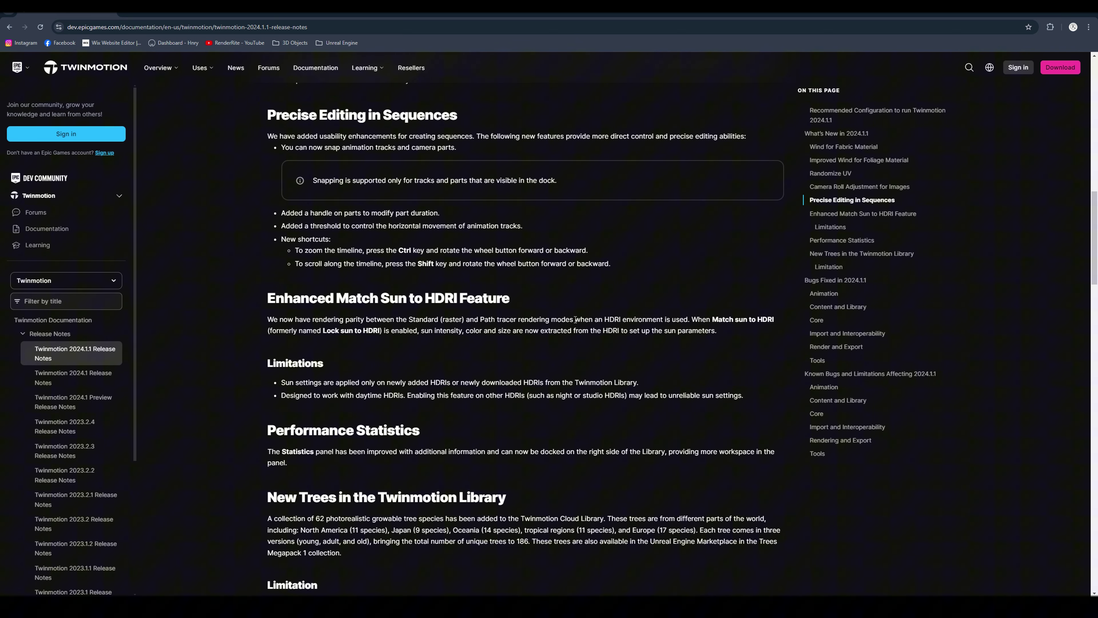
{"action": "scroll", "coordinate": [575, 320], "scroll_direction": "down", "scroll_amount": 3}
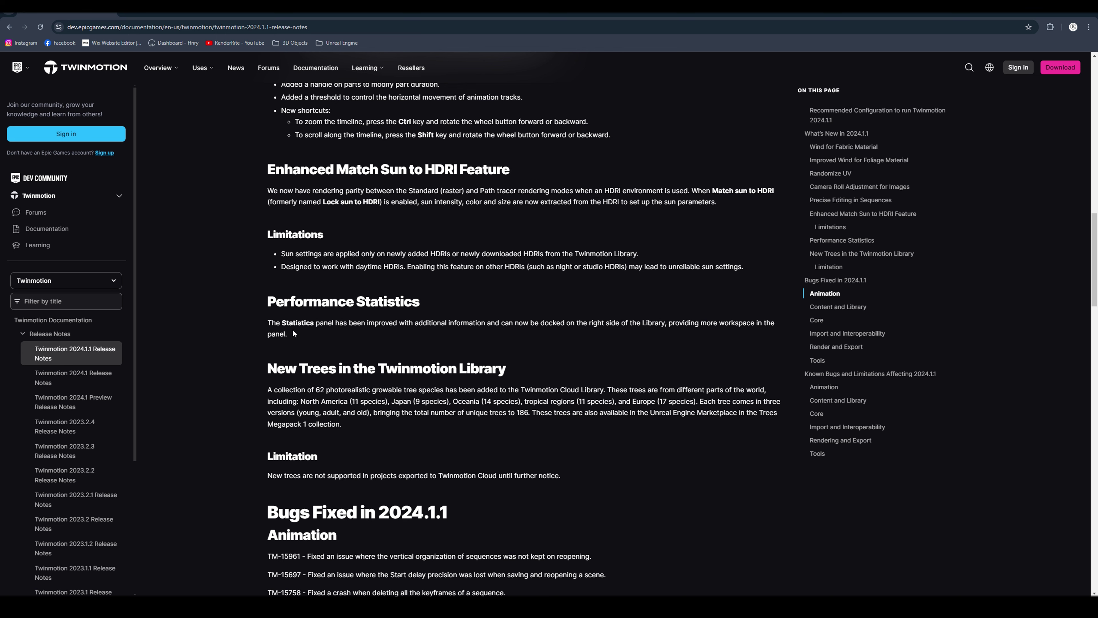
{"action": "scroll", "coordinate": [294, 327], "scroll_direction": "down", "scroll_amount": 1}
{"action": "scroll", "coordinate": [294, 328], "scroll_direction": "down", "scroll_amount": 1}
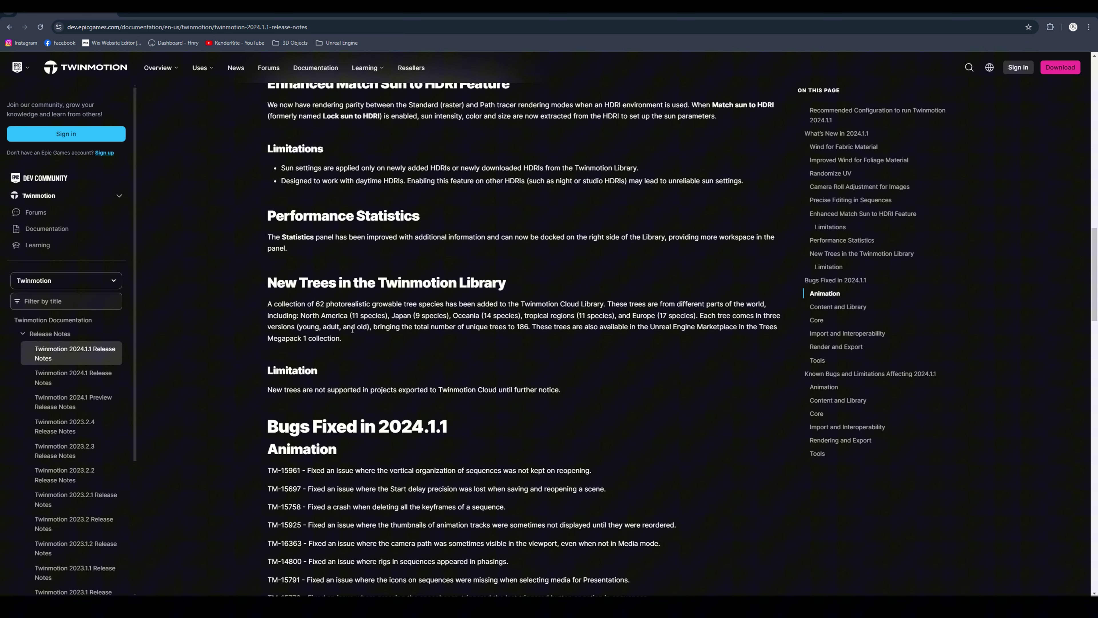
{"action": "scroll", "coordinate": [352, 335], "scroll_direction": "down", "scroll_amount": 1}
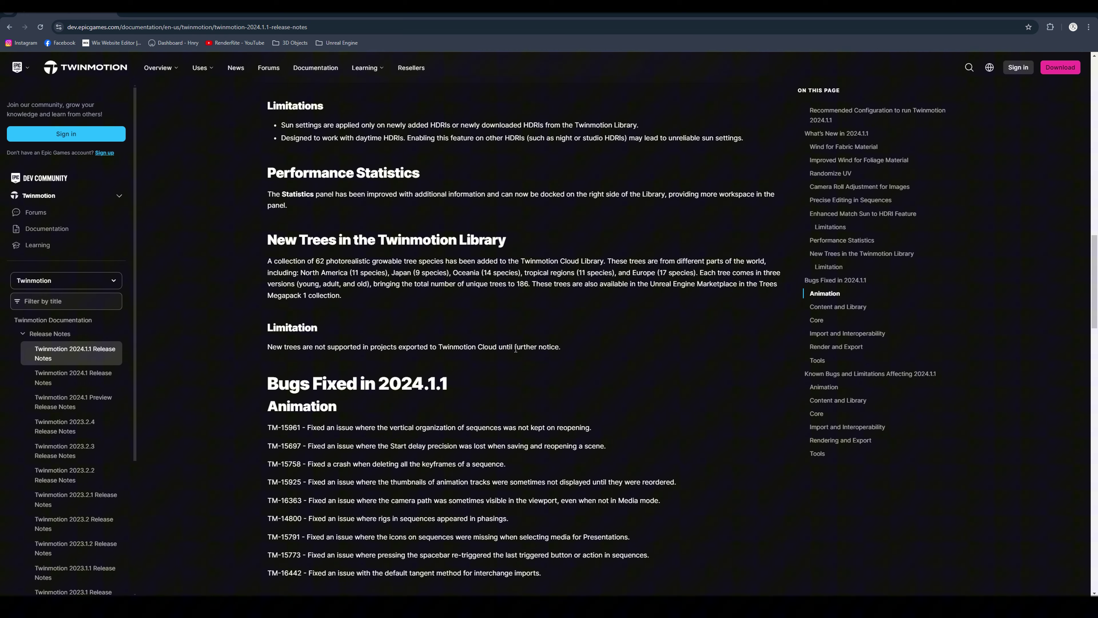
Step: Review the fixed bugs and the known bugs and limitations in the Twinmotion 2024.1.1 release notes
{"action": "scroll", "coordinate": [592, 350], "scroll_direction": "down", "scroll_amount": 4}
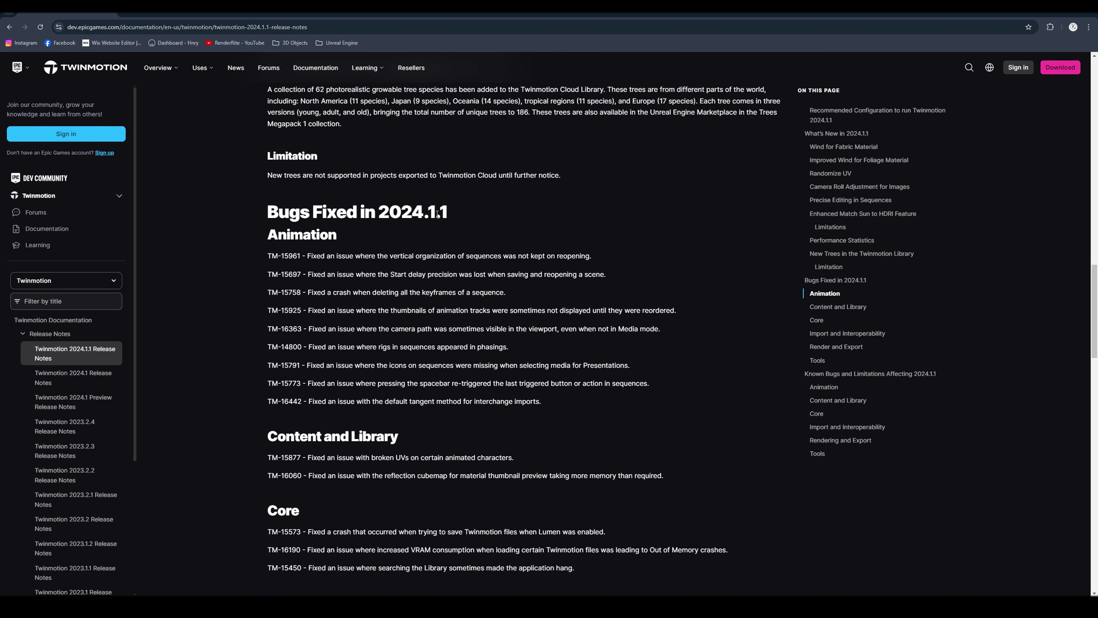
{"action": "scroll", "coordinate": [440, 297], "scroll_direction": "down", "scroll_amount": 11}
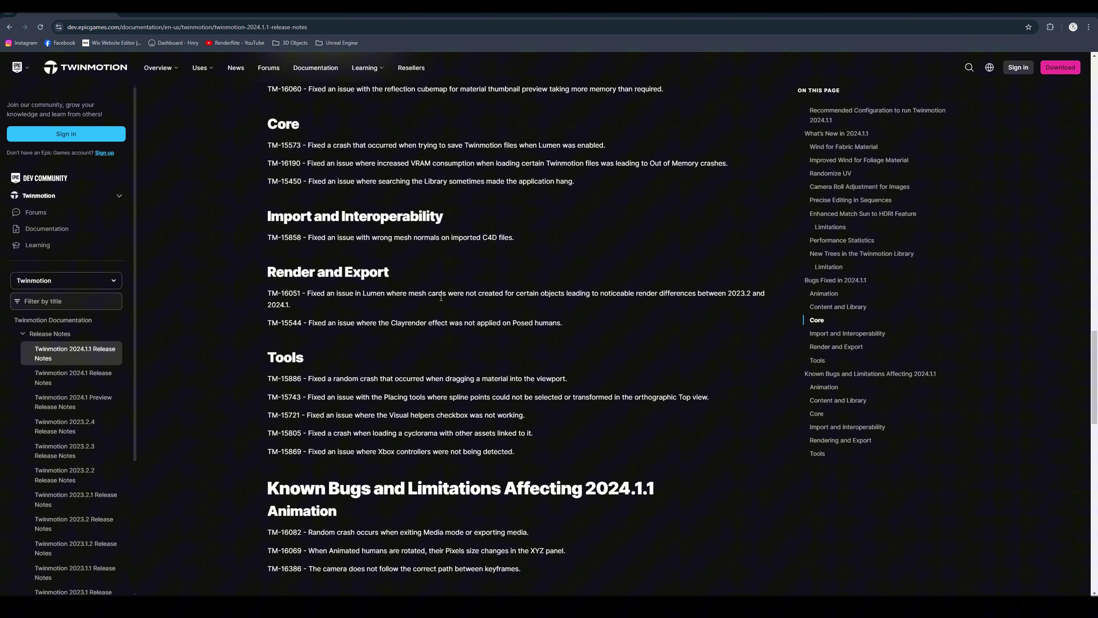
{"action": "scroll", "coordinate": [441, 297], "scroll_direction": "down", "scroll_amount": 4}
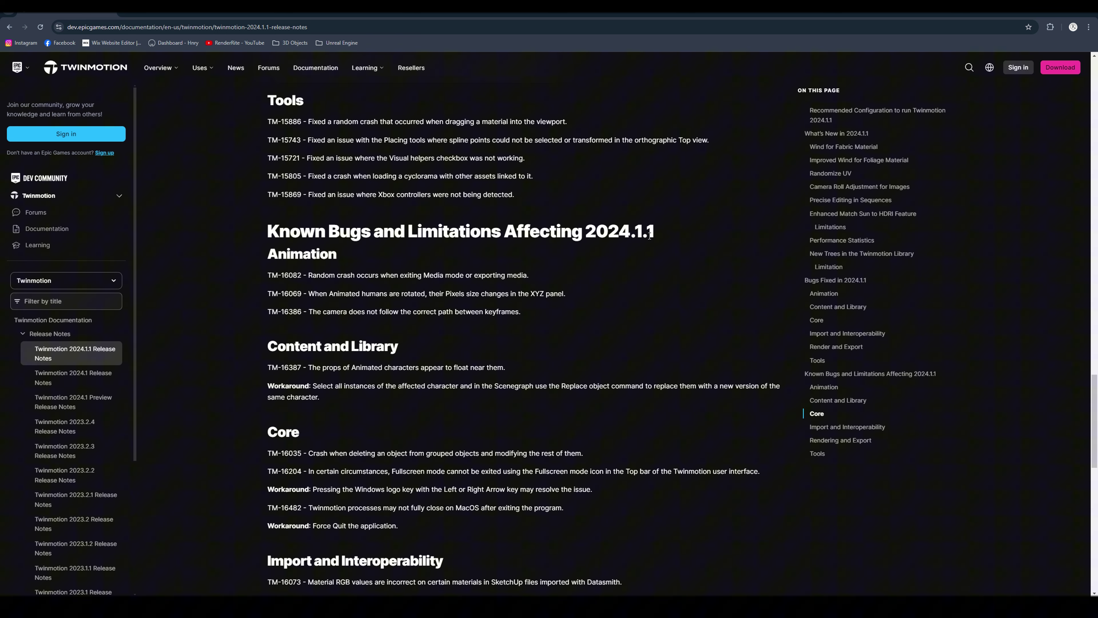
{"action": "scroll", "coordinate": [430, 269], "scroll_direction": "down", "scroll_amount": 2}
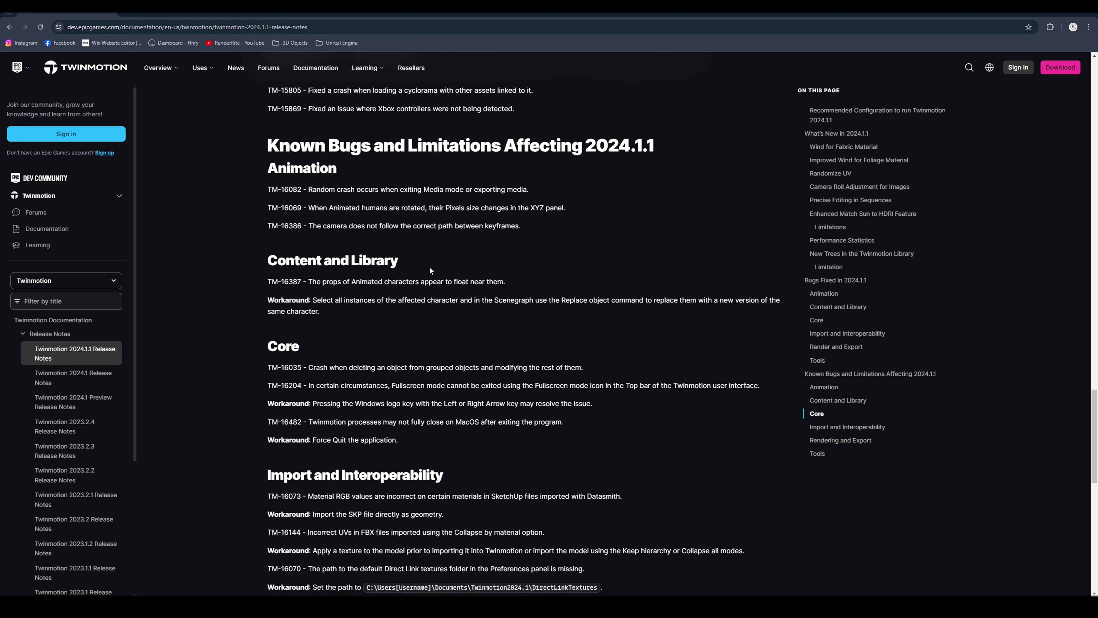
{"action": "scroll", "coordinate": [429, 269], "scroll_direction": "down", "scroll_amount": 4}
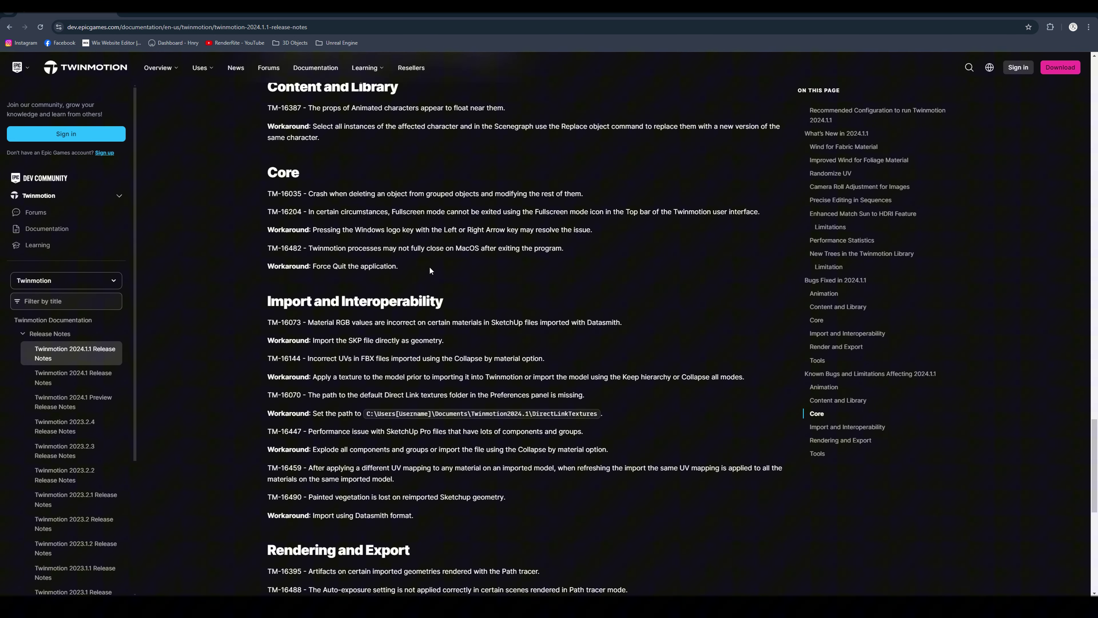
{"action": "scroll", "coordinate": [430, 269], "scroll_direction": "down", "scroll_amount": 7}
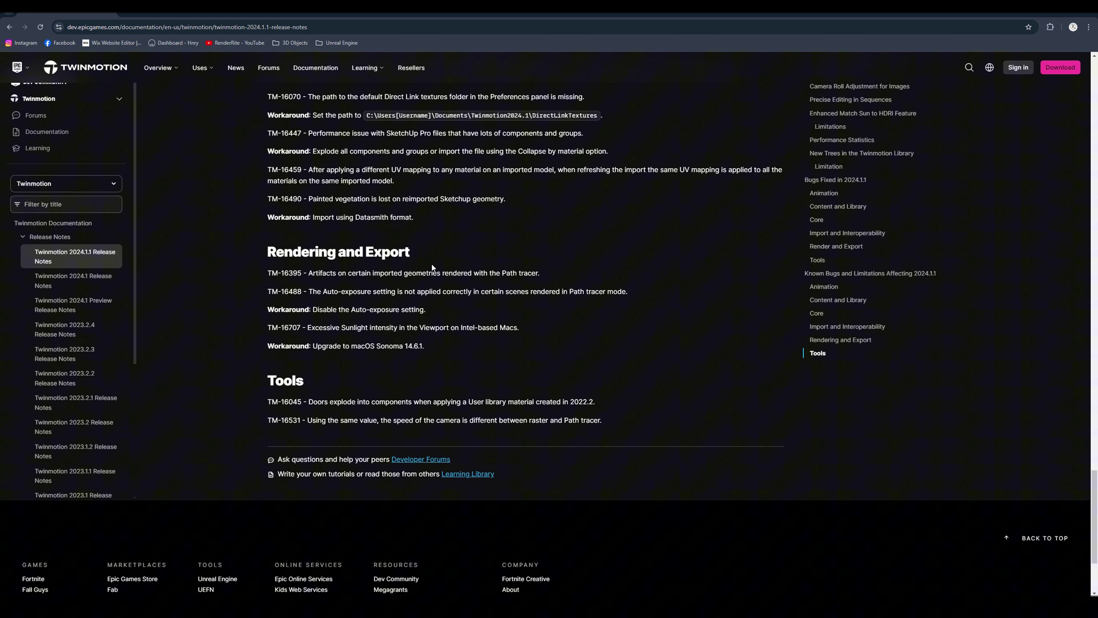
{"action": "scroll", "coordinate": [441, 292], "scroll_direction": "up", "scroll_amount": 12}
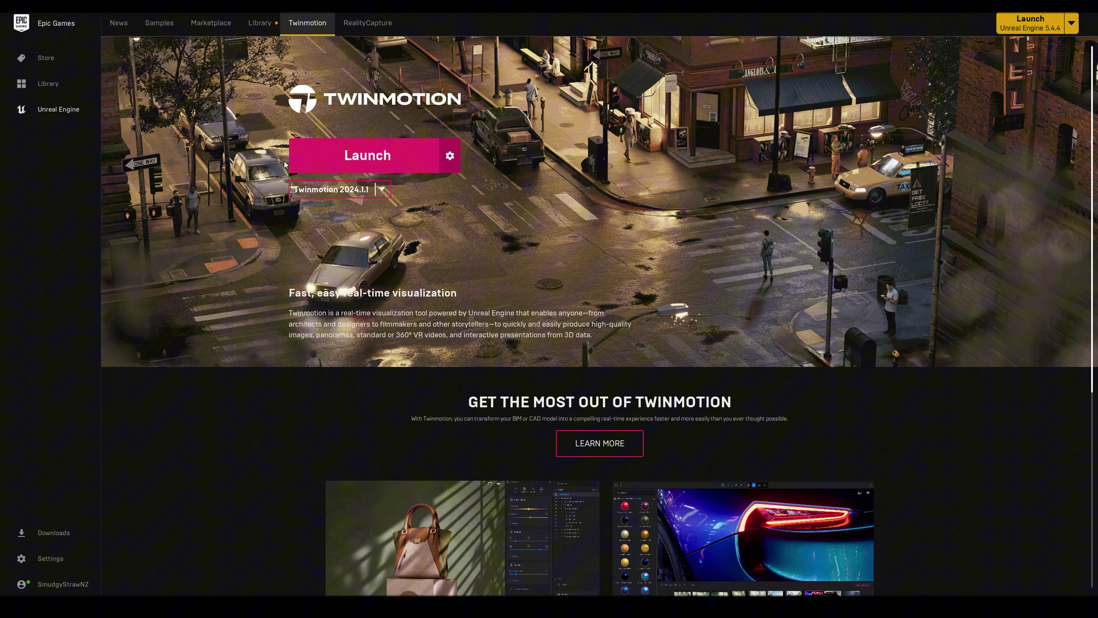
Step: Switch to the Epic Games Launcher and check the list of selectable Twinmotion versions, keeping Twinmotion 2024.1.1 selected
{"action": "left_click", "coordinate": [383, 191]}
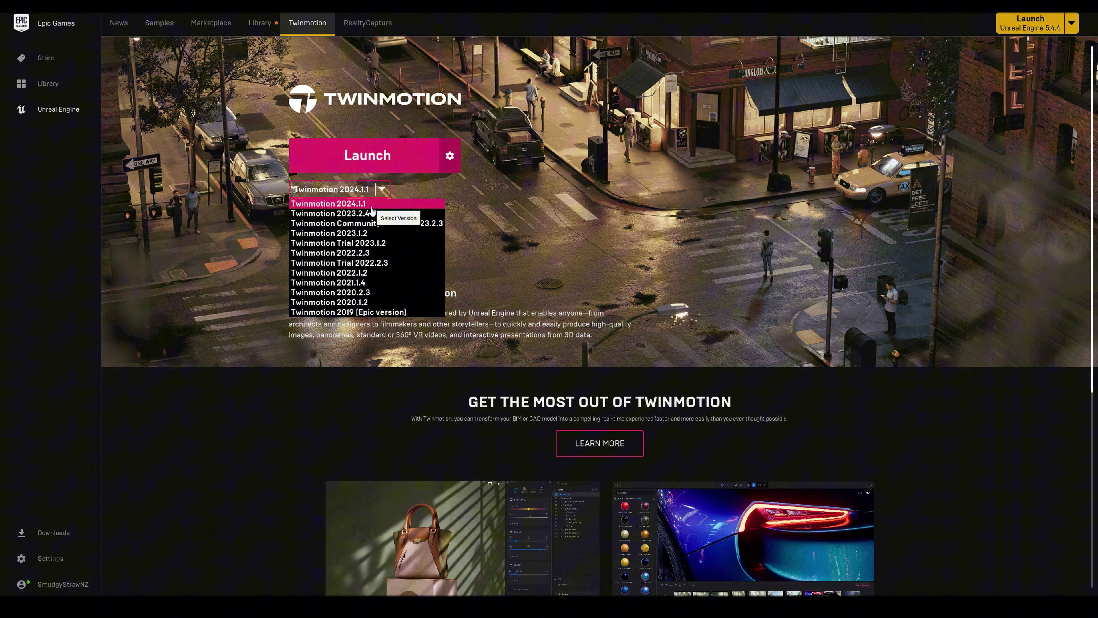
{"action": "left_click", "coordinate": [383, 189]}
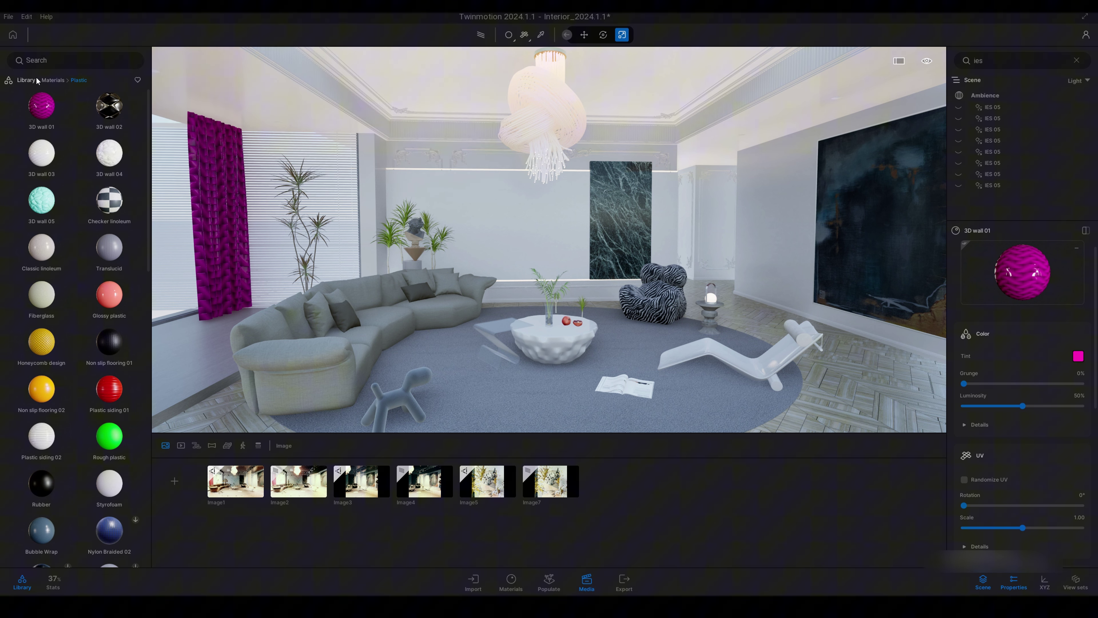
Step: In Twinmotion, apply the Cotton plain thin 01 fabric from the material library to the magenta curtain beside the white wall
{"action": "left_click", "coordinate": [26, 80]}
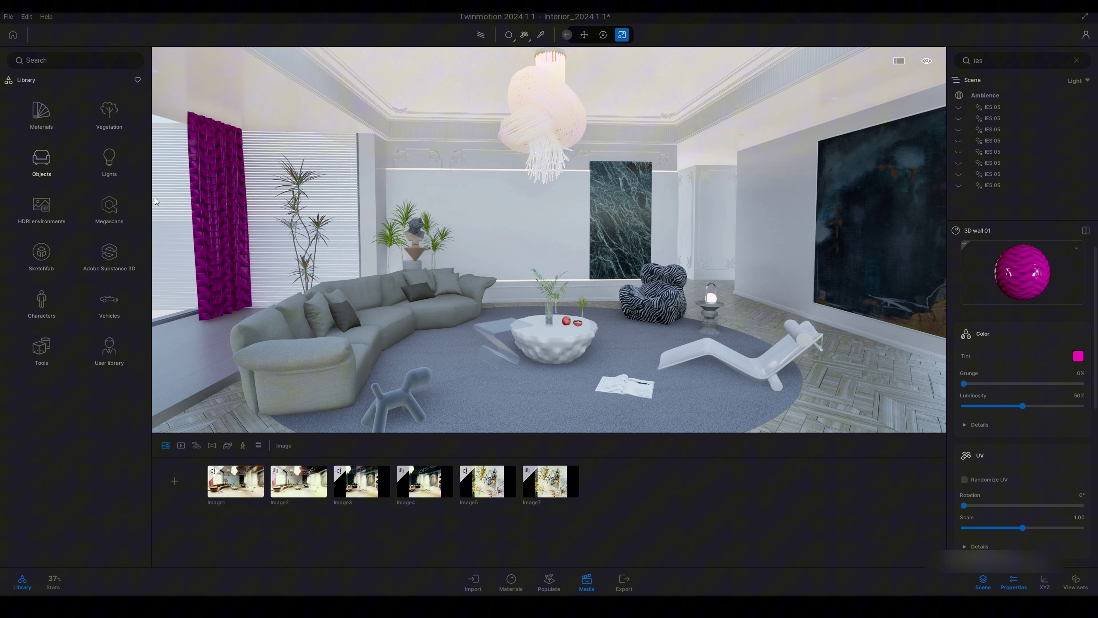
{"action": "left_click_drag", "start_coordinate": [458, 210], "coordinate": [598, 189]}
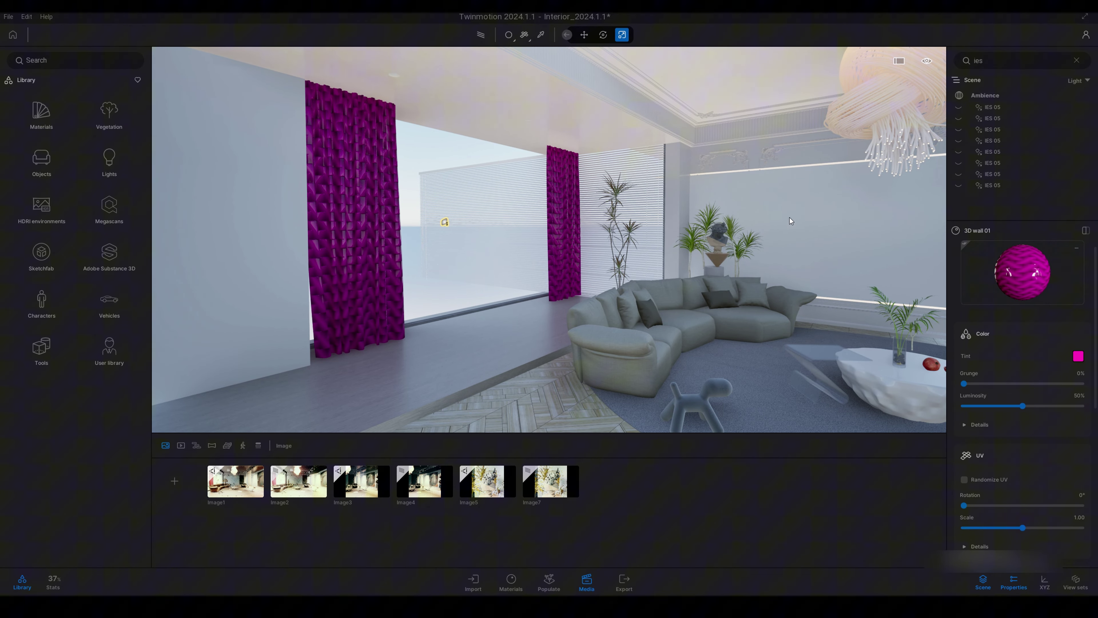
{"action": "right_click_drag", "start_coordinate": [758, 212], "coordinate": [627, 224]}
{"action": "key", "text": "w"}
{"action": "key", "text": "w"}
{"action": "right_click_drag", "start_coordinate": [541, 220], "coordinate": [575, 223]}
{"action": "mouse_move", "coordinate": [540, 173]}
{"action": "left_mouse_down"}
{"action": "mouse_move", "coordinate": [621, 204]}
{"action": "mouse_move", "coordinate": [537, 235]}
{"action": "left_mouse_up"}
{"action": "right_click_drag", "start_coordinate": [536, 235], "coordinate": [568, 196]}
{"action": "key", "text": "w"}
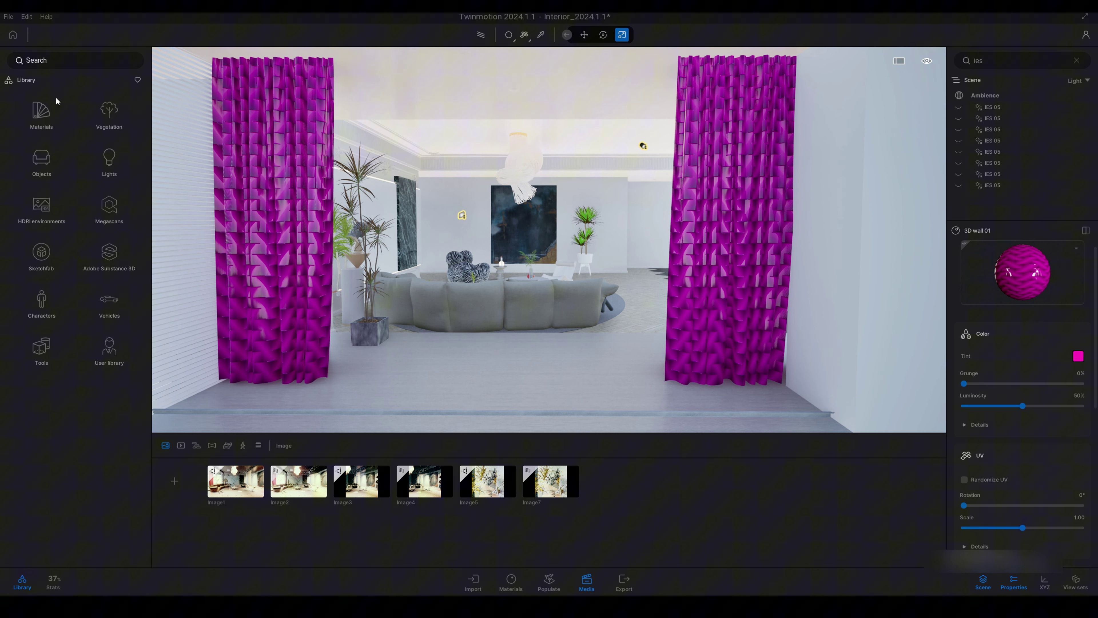
{"action": "left_click", "coordinate": [56, 109]}
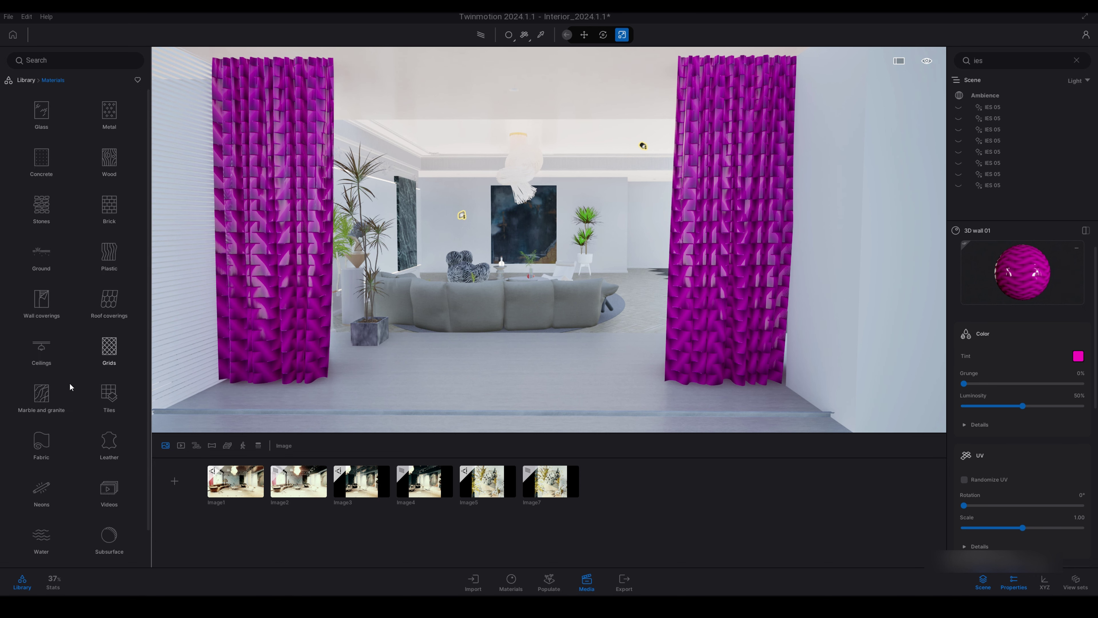
{"action": "left_click", "coordinate": [42, 448]}
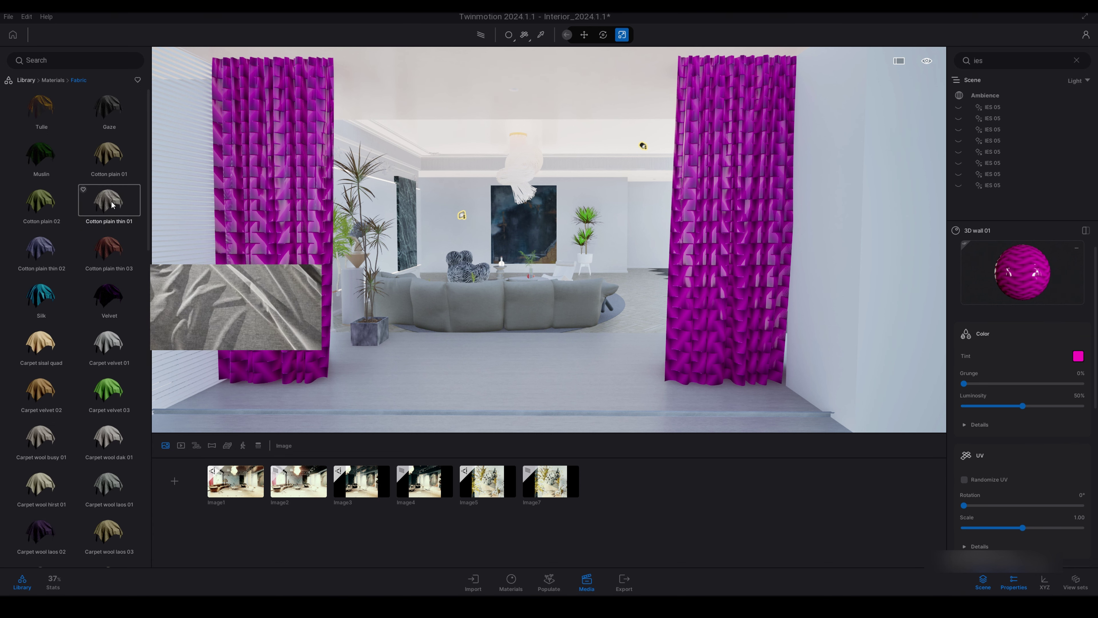
{"action": "left_click_drag", "start_coordinate": [112, 204], "coordinate": [718, 212]}
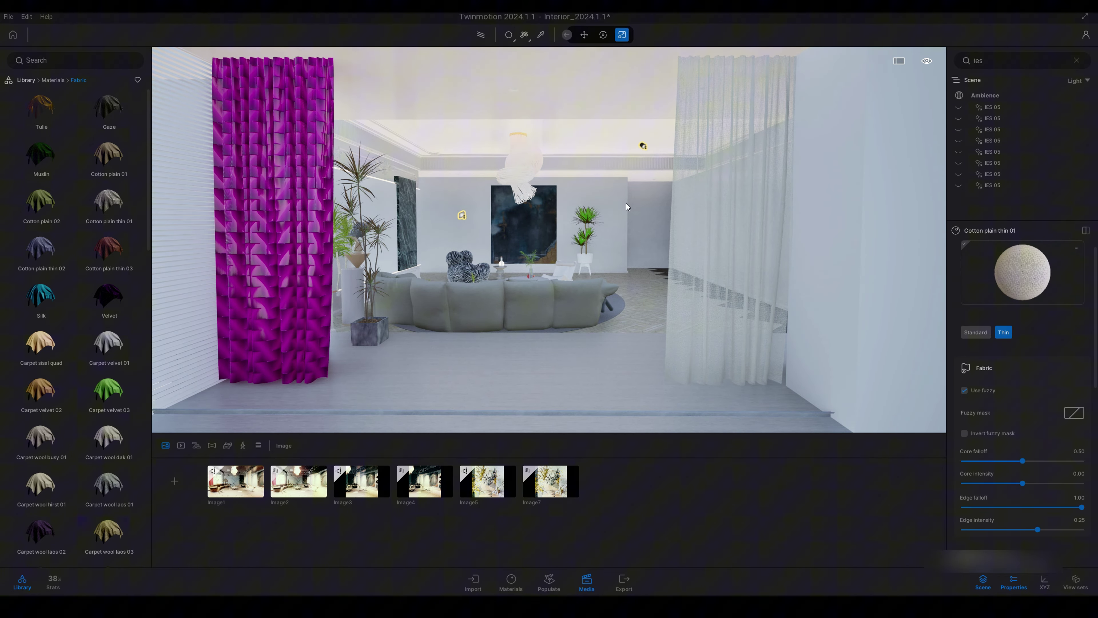
Step: Apply the same Cotton plain thin 01 material to the remaining magenta curtain beside the window blinds
{"action": "mouse_move", "coordinate": [629, 206]}
{"action": "right_mouse_down"}
{"action": "mouse_move", "coordinate": [865, 207]}
{"action": "mouse_move", "coordinate": [649, 206]}
{"action": "right_mouse_up"}
{"action": "key", "text": "w"}
{"action": "key", "text": "a"}
{"action": "key", "text": "s"}
{"action": "key", "text": "a"}
{"action": "left_click_drag", "start_coordinate": [1031, 274], "coordinate": [426, 251]}
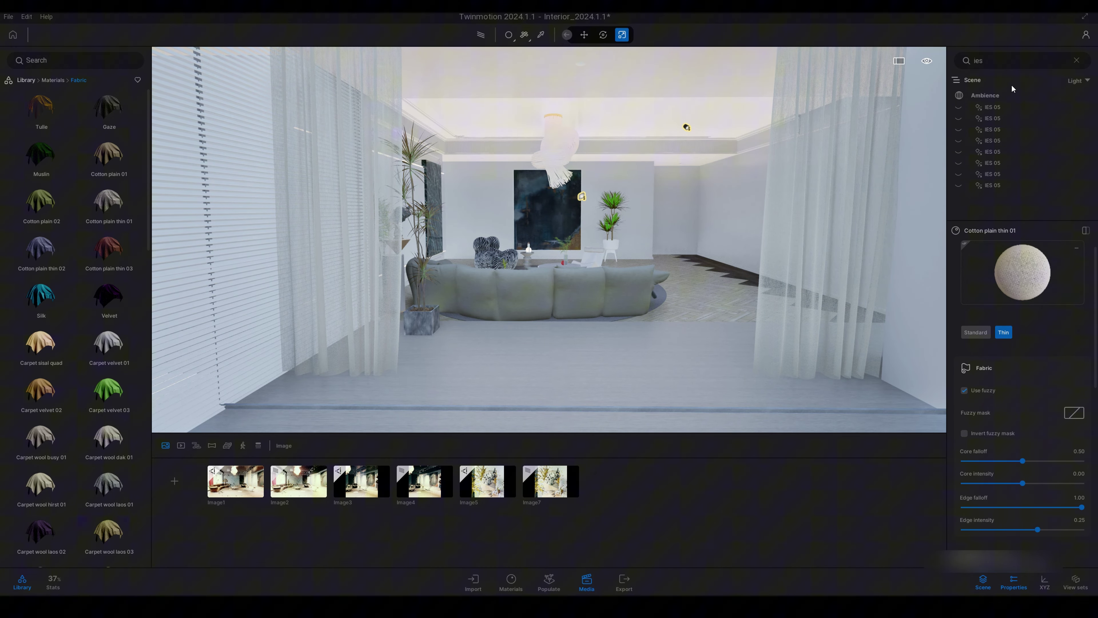
Step: Enable Wind for the Cotton plain thin 01 material and view the curtain's movement up close
{"action": "key", "text": "d"}
{"action": "right_click_drag", "start_coordinate": [756, 125], "coordinate": [861, 122]}
{"action": "scroll", "coordinate": [995, 395], "scroll_direction": "down", "scroll_amount": 3}
{"action": "scroll", "coordinate": [994, 397], "scroll_direction": "down", "scroll_amount": 5}
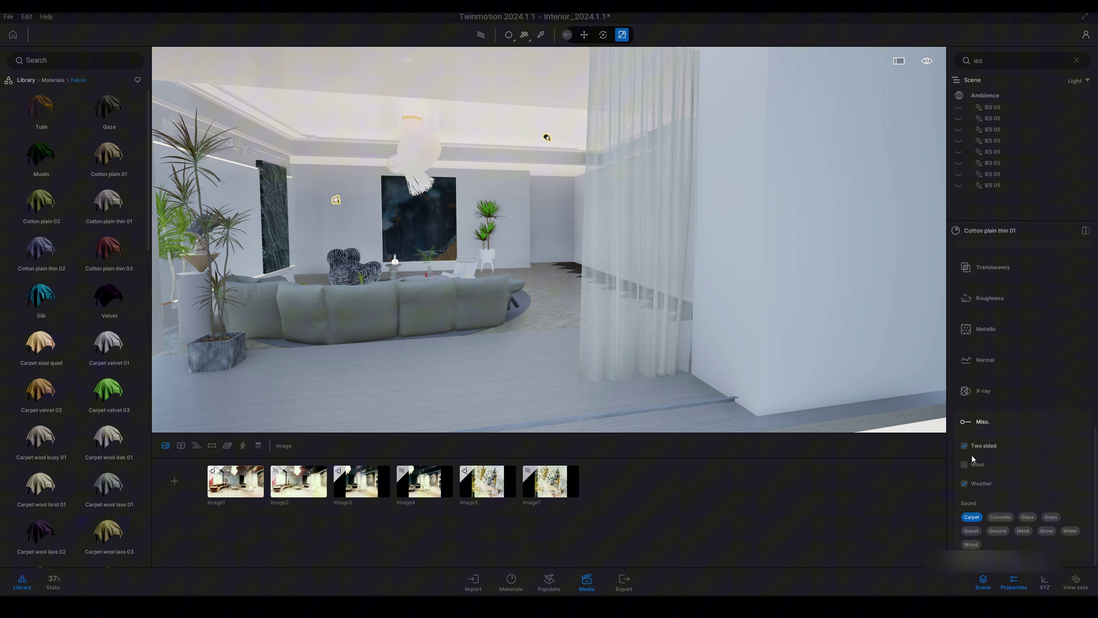
{"action": "left_click", "coordinate": [964, 465]}
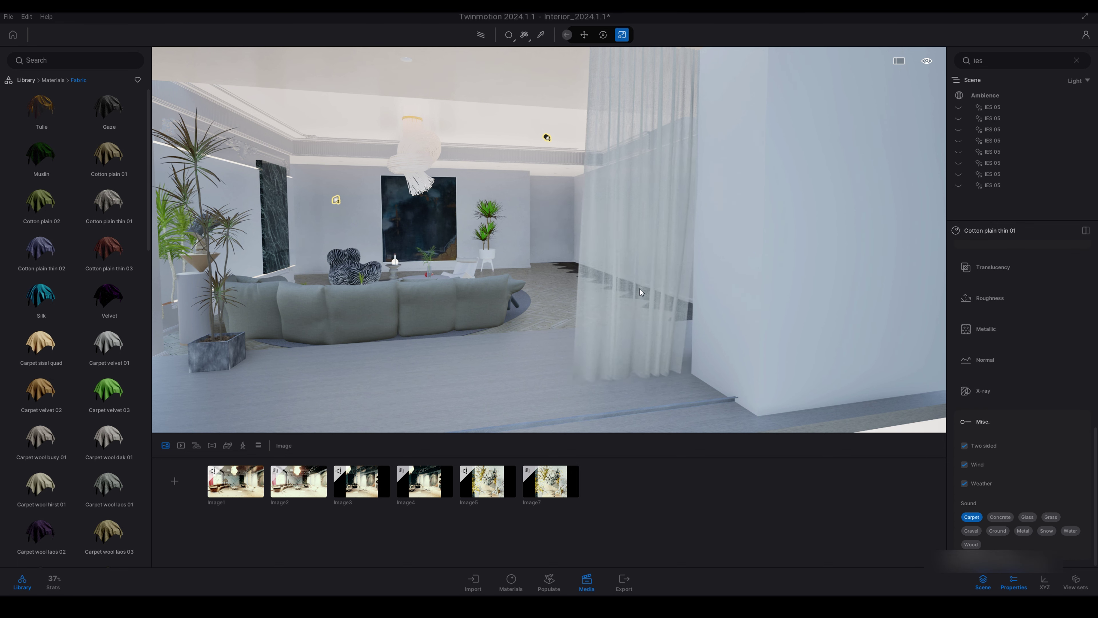
{"action": "key", "text": "w"}
{"action": "key", "text": "w"}
{"action": "key", "text": "w"}
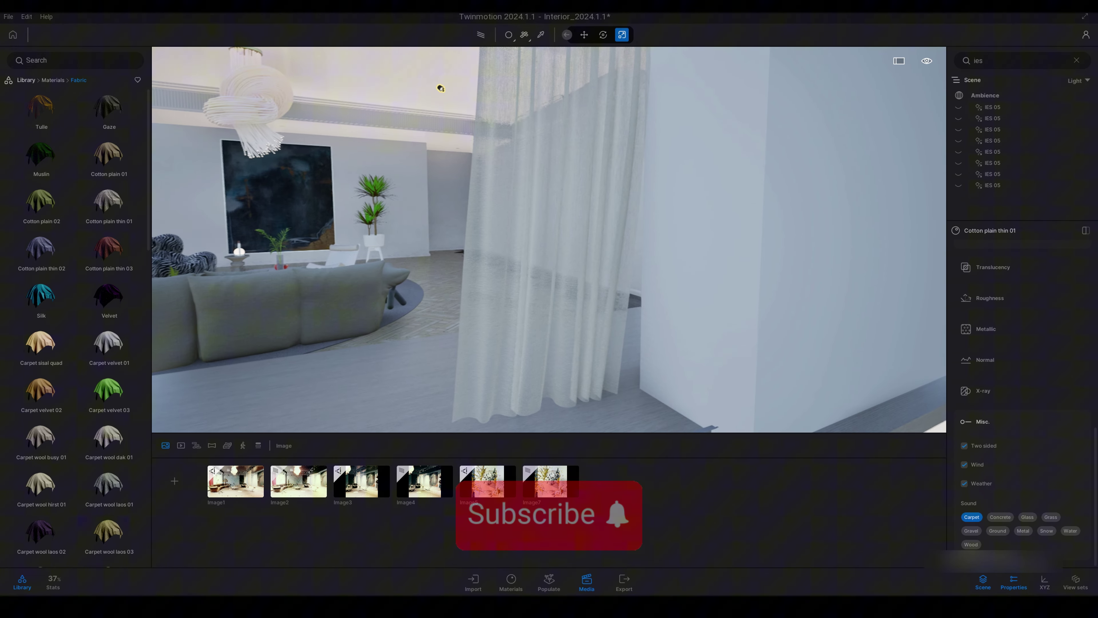
Step: Adjust the ambience weather conditions, setting the wind speed to about 2.3 and the wind direction to 23°
{"action": "left_click", "coordinate": [976, 95]}
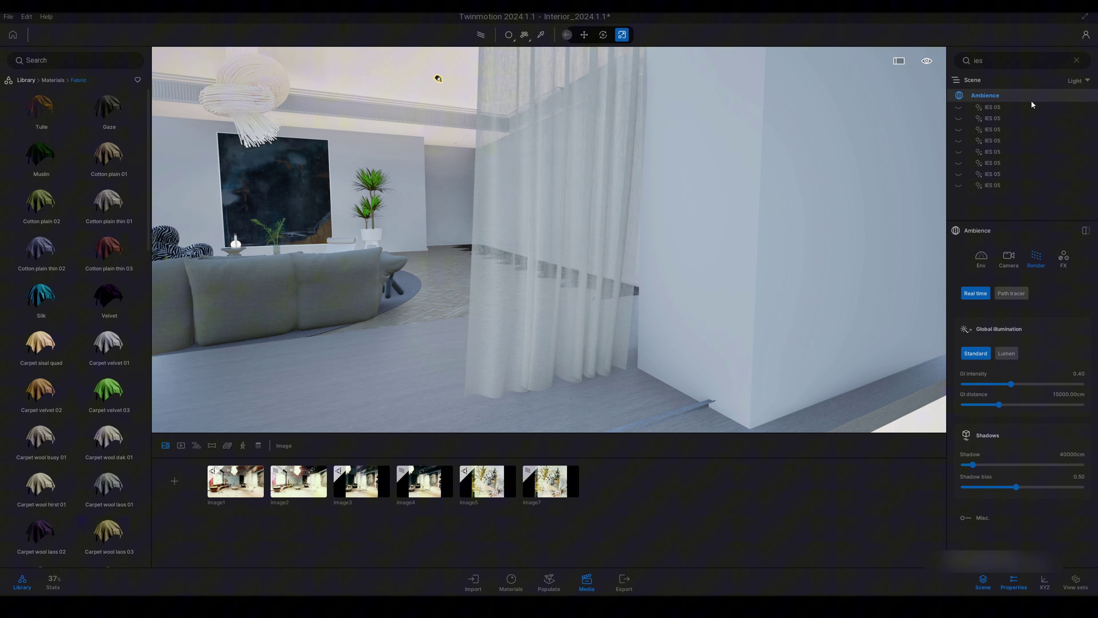
{"action": "left_click", "coordinate": [981, 260]}
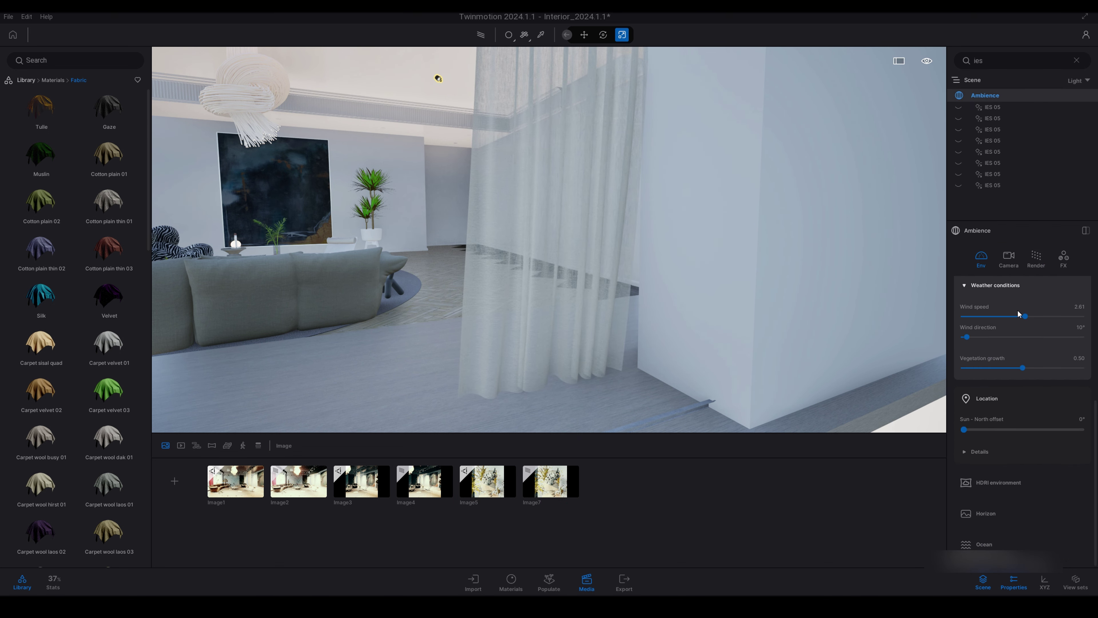
{"action": "scroll", "coordinate": [997, 363], "scroll_direction": "up", "scroll_amount": 3}
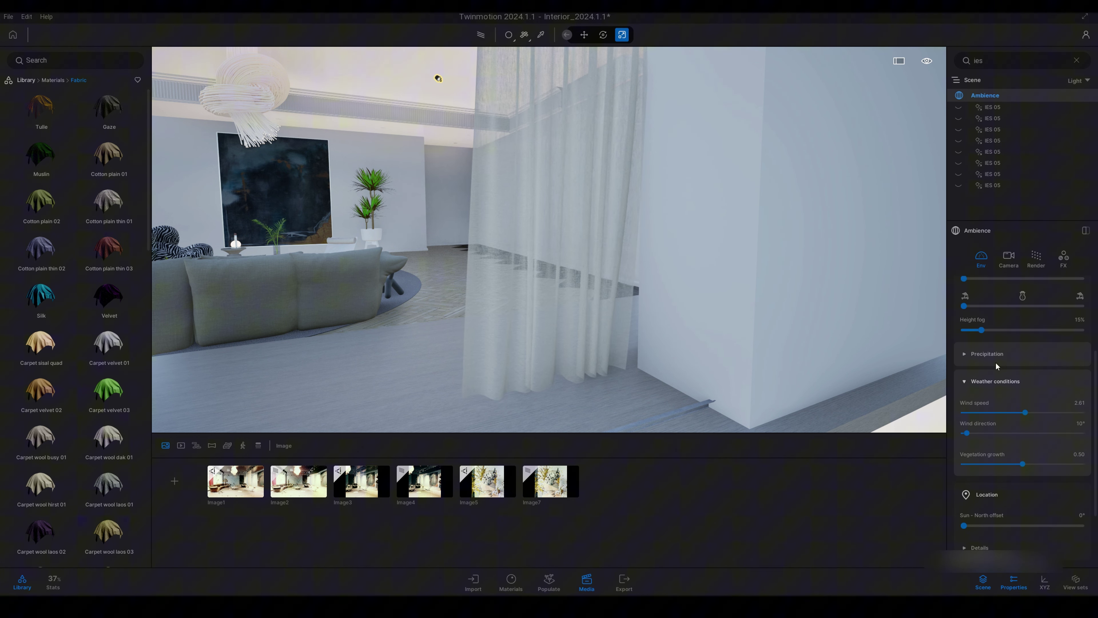
{"action": "left_click", "coordinate": [993, 381]}
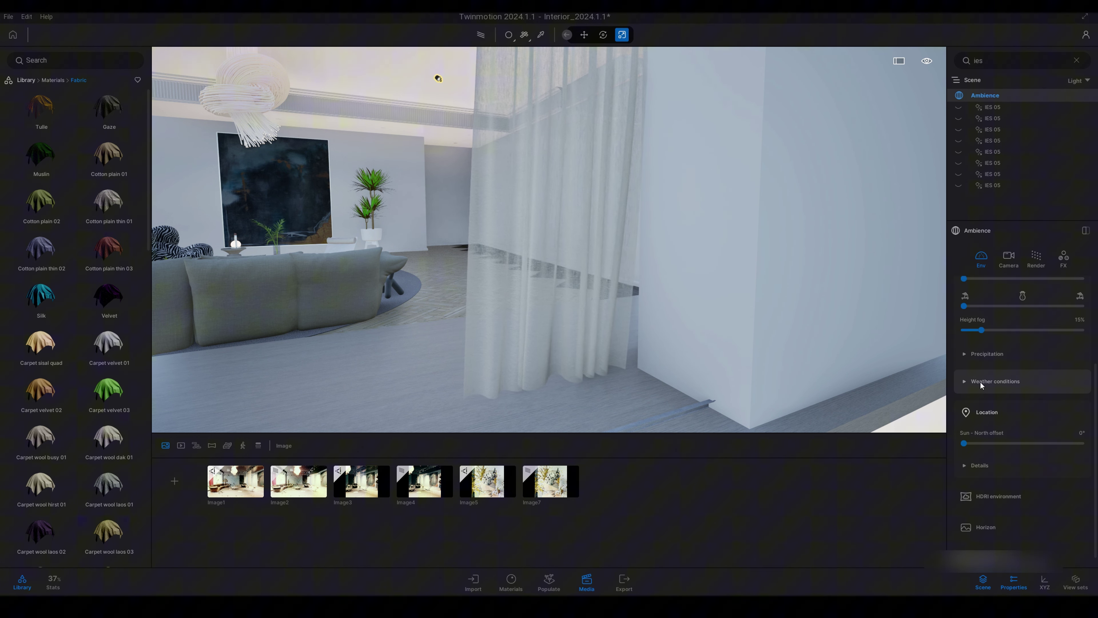
{"action": "left_click", "coordinate": [981, 382]}
{"action": "scroll", "coordinate": [1020, 385], "scroll_direction": "down", "scroll_amount": 2}
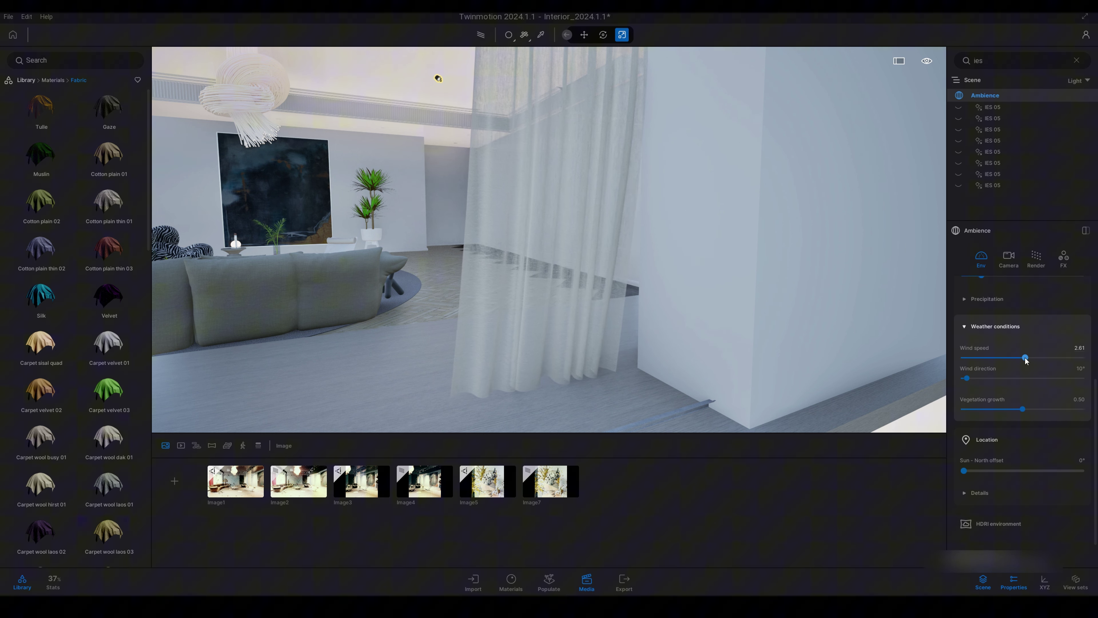
{"action": "left_click_drag", "start_coordinate": [1051, 357], "coordinate": [1065, 359]}
{"action": "left_click_drag", "start_coordinate": [967, 382], "coordinate": [1082, 358]}
{"action": "left_click_drag", "start_coordinate": [1002, 379], "coordinate": [971, 379]}
{"action": "left_click_drag", "start_coordinate": [1082, 357], "coordinate": [1018, 359]}
Step: Switch the scene's real-time global illumination to Lumen and inspect its settings with both curtains in view
{"action": "key", "text": "s"}
{"action": "mouse_move", "coordinate": [784, 309]}
{"action": "right_mouse_down"}
{"action": "mouse_move", "coordinate": [610, 309]}
{"action": "mouse_move", "coordinate": [768, 306]}
{"action": "right_mouse_up"}
{"action": "key", "text": "s"}
{"action": "key", "text": "w"}
{"action": "key", "text": "s"}
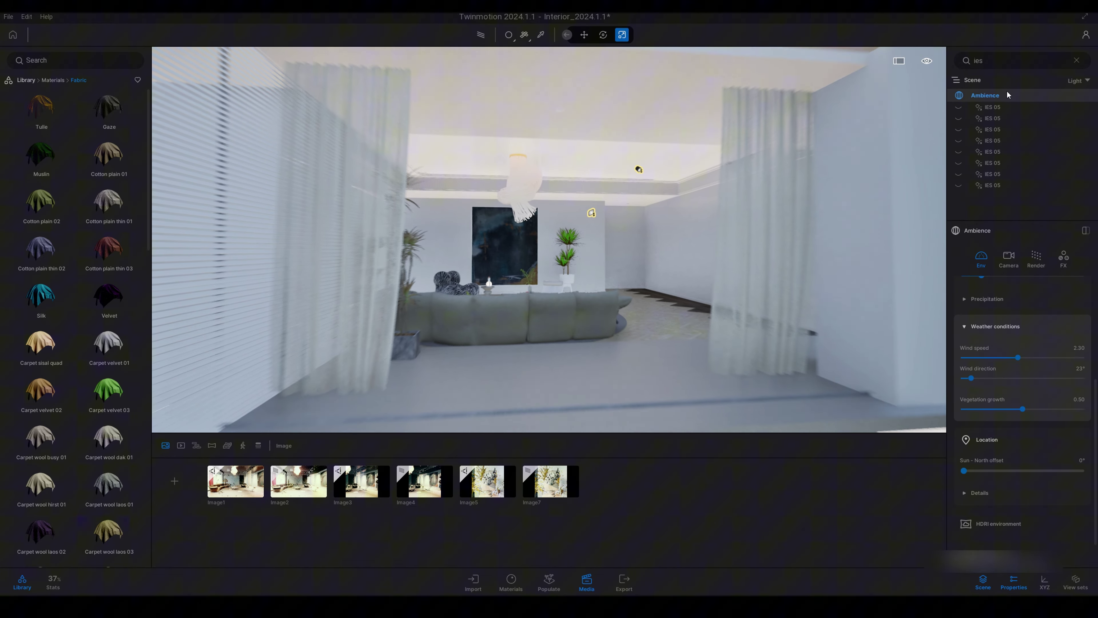
{"action": "left_click", "coordinate": [1037, 259]}
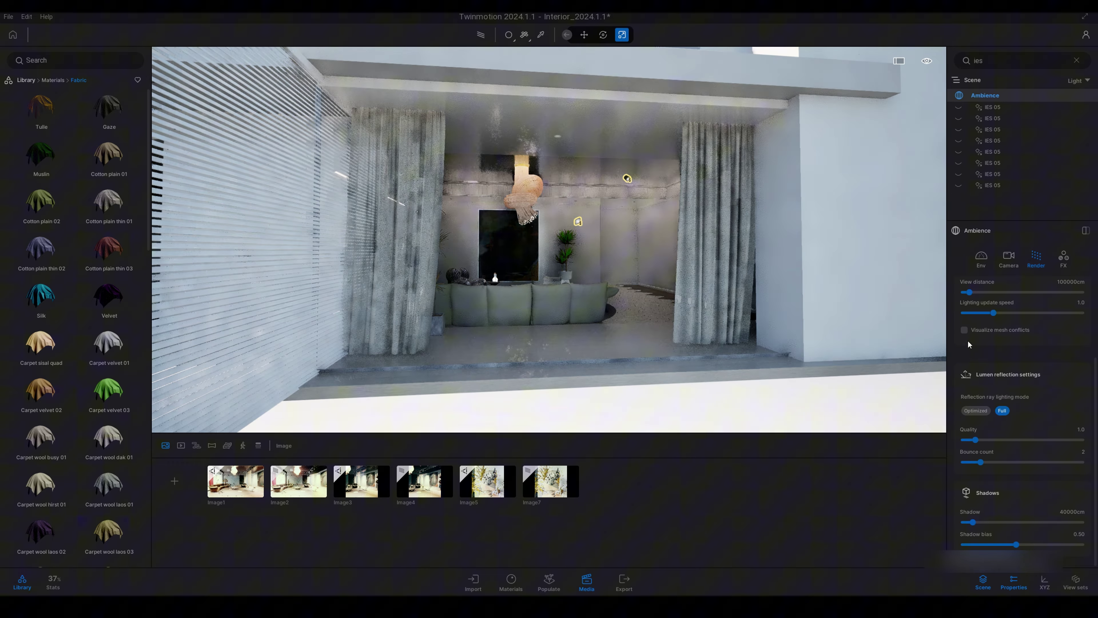
{"action": "key", "text": "w"}
{"action": "right_click_drag", "start_coordinate": [944, 339], "coordinate": [917, 336]}
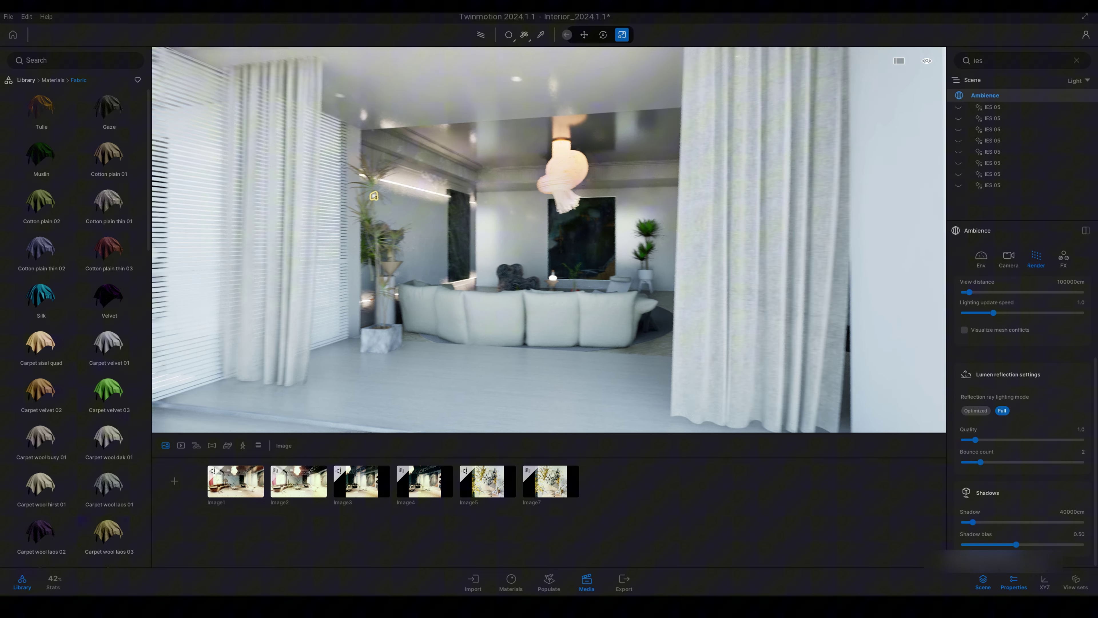
{"action": "scroll", "coordinate": [738, 301], "scroll_direction": "down", "scroll_amount": 5}
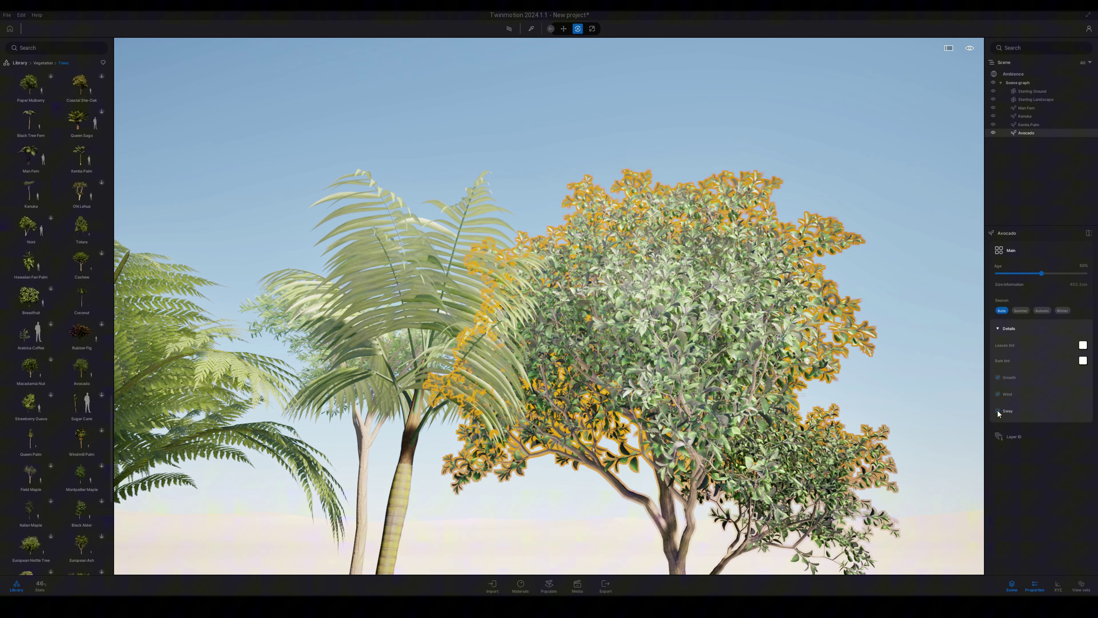
Step: Turn Sway off and back on for the Avocado tree to compare its movement
{"action": "left_click", "coordinate": [998, 411]}
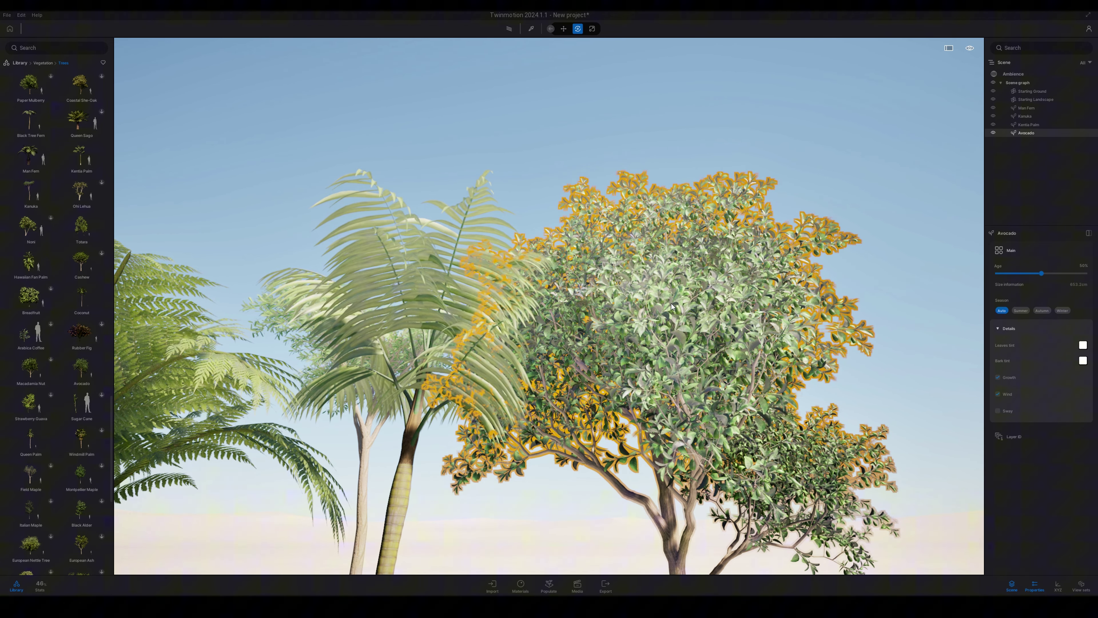
{"action": "left_click", "coordinate": [997, 411]}
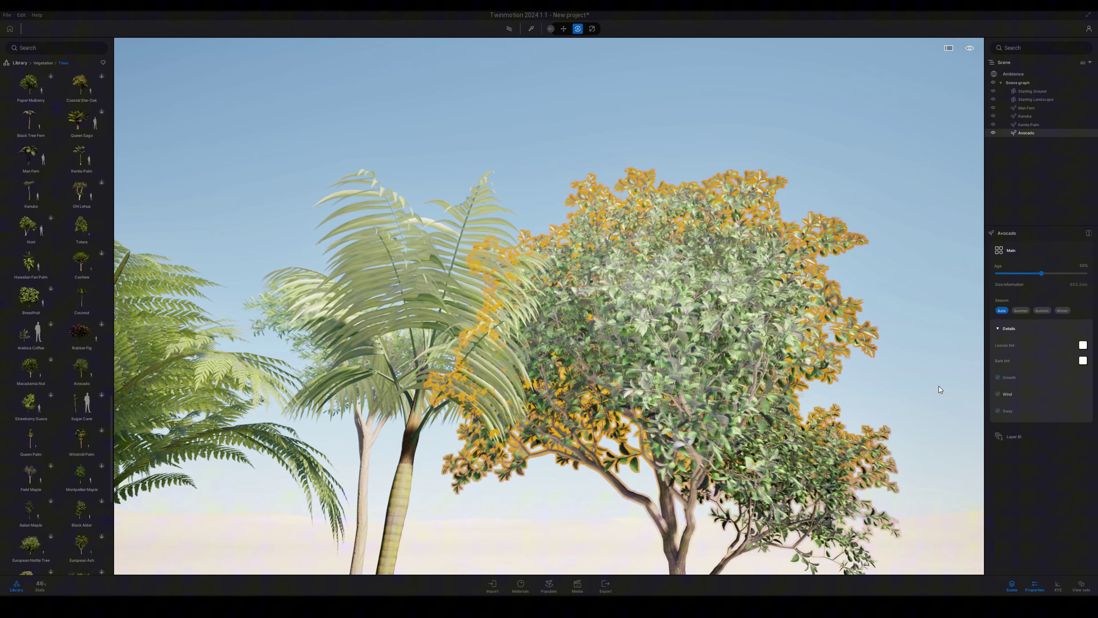
{"action": "scroll", "coordinate": [724, 342], "scroll_direction": "down", "scroll_amount": 5}
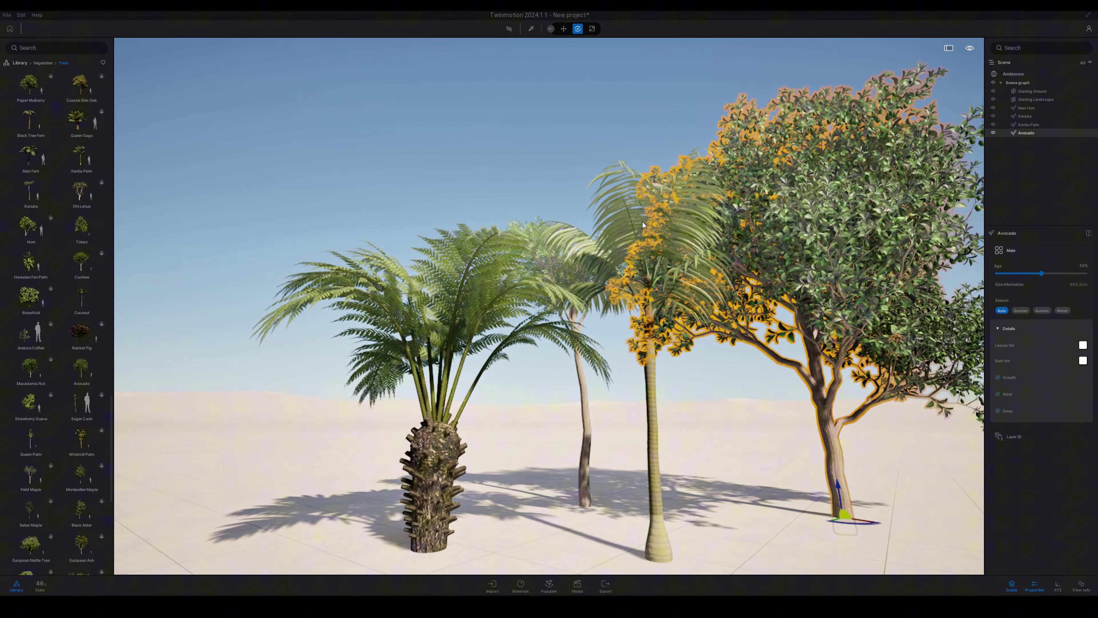
Step: Select the Kentia Palm, and examine the ambience's wind speed and direction settings with all the trees in view
{"action": "left_click", "coordinate": [655, 236]}
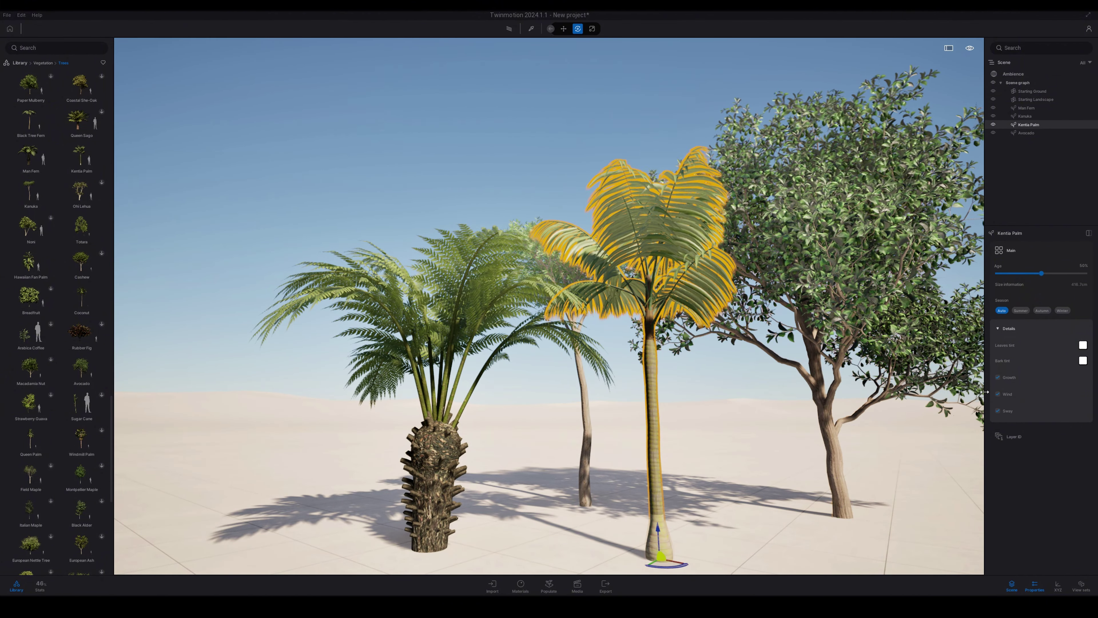
{"action": "left_click", "coordinate": [1013, 74]}
{"action": "left_click", "coordinate": [577, 585]}
{"action": "left_click", "coordinate": [1001, 425]}
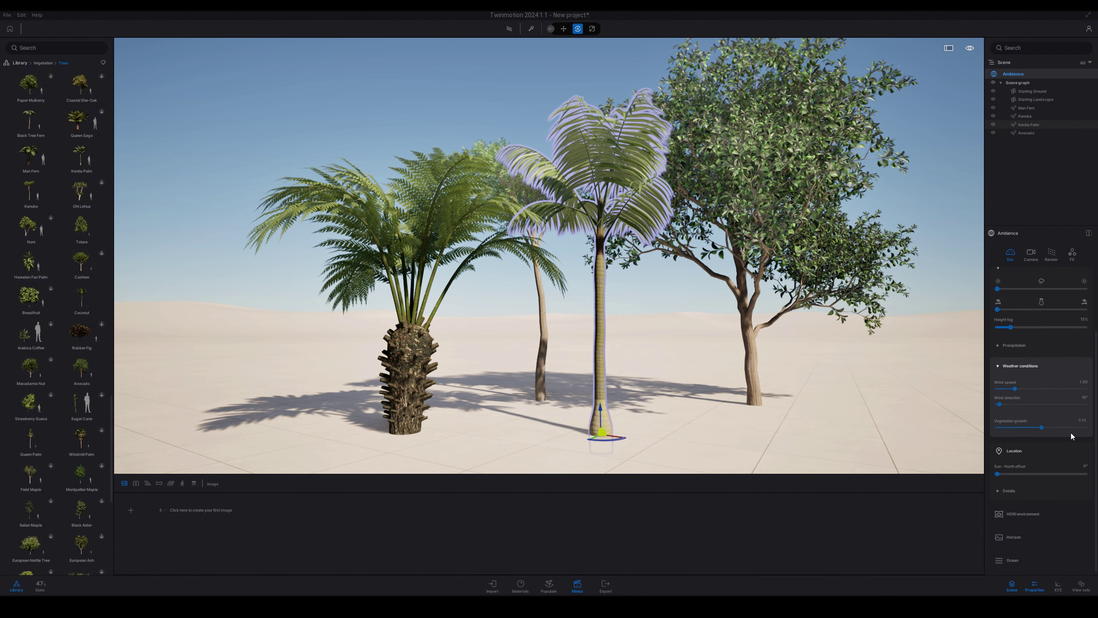
{"action": "right_click_drag", "start_coordinate": [550, 256], "coordinate": [595, 212]}
Step: Select all four trees in the scene and turn their Sway off and back on together
{"action": "left_click", "coordinate": [1026, 108]}
{"action": "left_click", "coordinate": [1027, 132], "text": "shift"}
{"action": "left_click", "coordinate": [999, 411]}
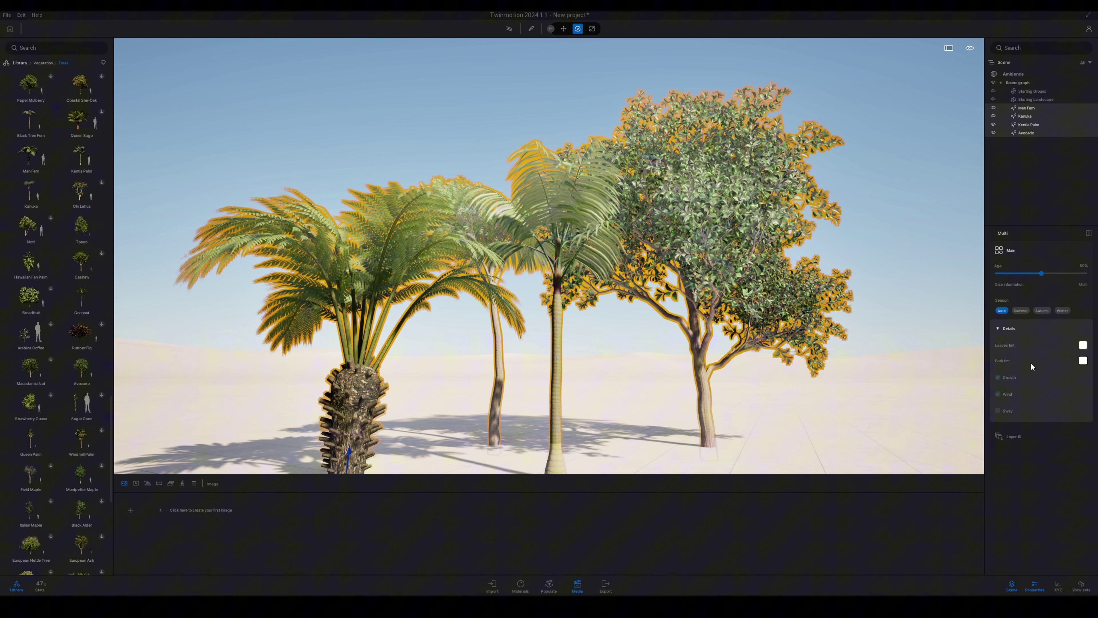
{"action": "left_click", "coordinate": [998, 411]}
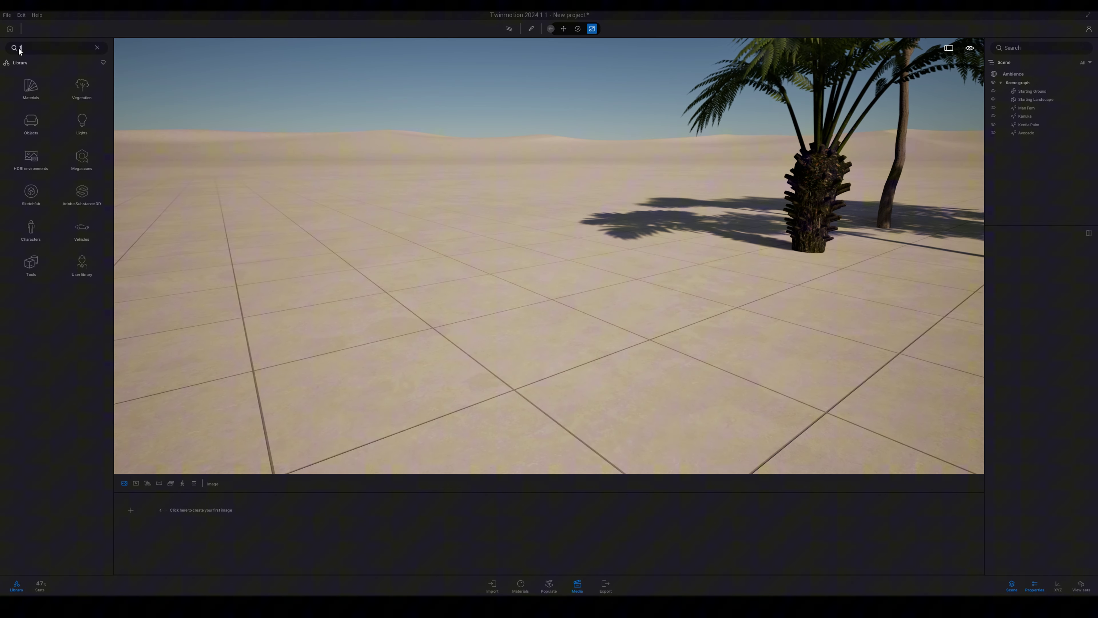
Step: Search the asset library for "tree" and add Sketchfab's Old Tree to the ground beside the existing trees
{"action": "left_click", "coordinate": [20, 47]}
{"action": "type", "text": "tree"}
{"action": "key", "text": "Return"}
{"action": "mouse_move", "coordinate": [103, 77]}
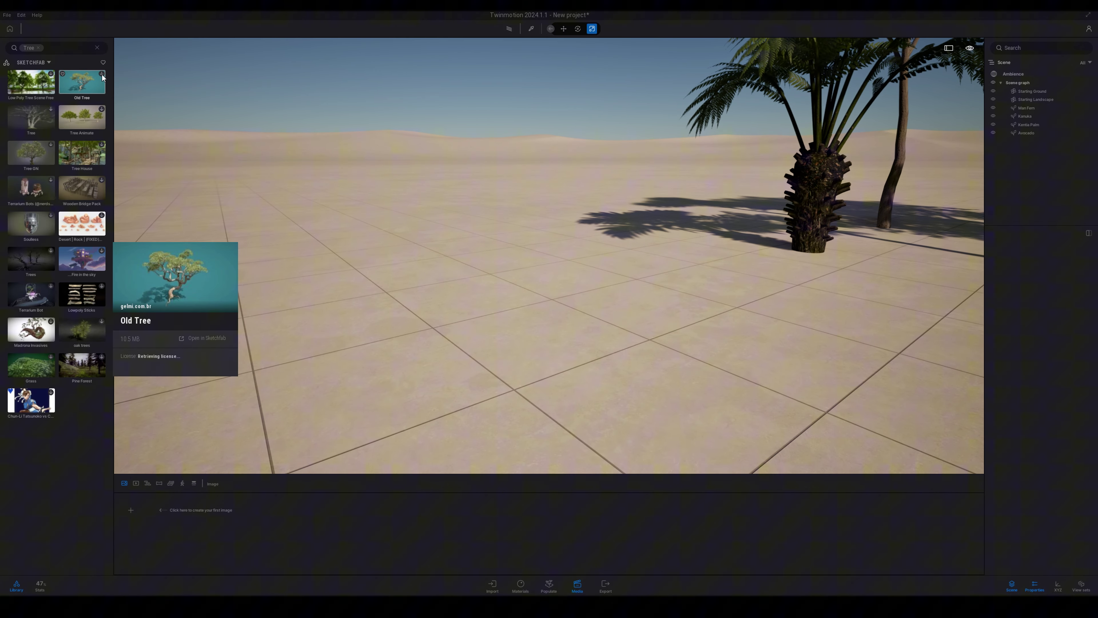
{"action": "left_click", "coordinate": [102, 74]}
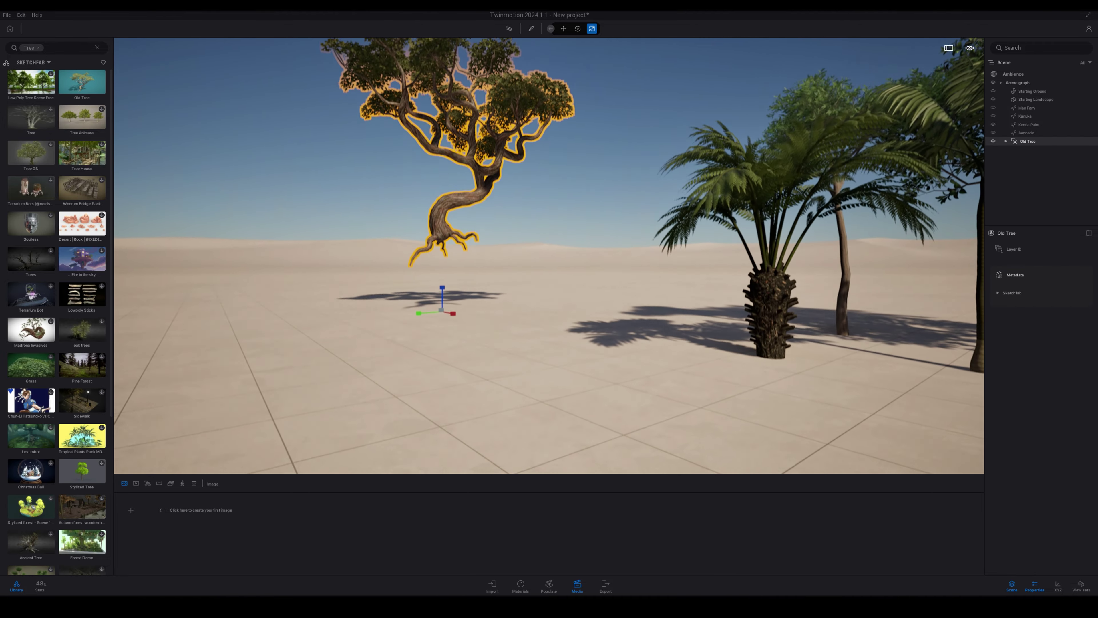
Step: Move the Old Tree closer to the foreground, away from the other trees
{"action": "right_click_drag", "start_coordinate": [439, 329], "coordinate": [439, 311]}
{"action": "key", "text": "space"}
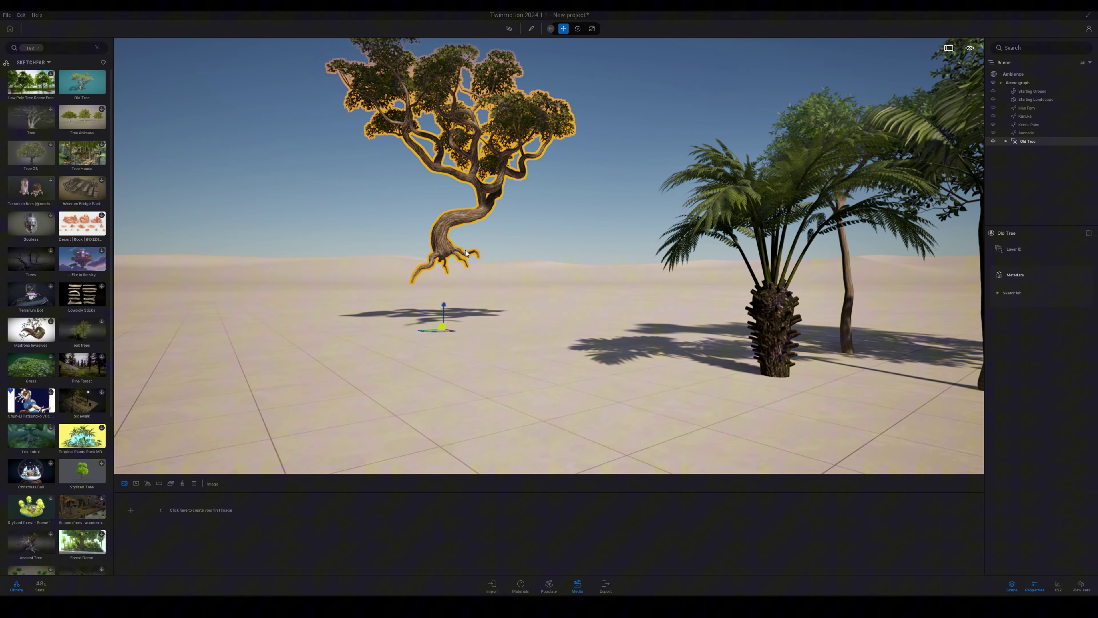
{"action": "key", "text": "space"}
{"action": "left_click_drag", "start_coordinate": [440, 319], "coordinate": [372, 406]}
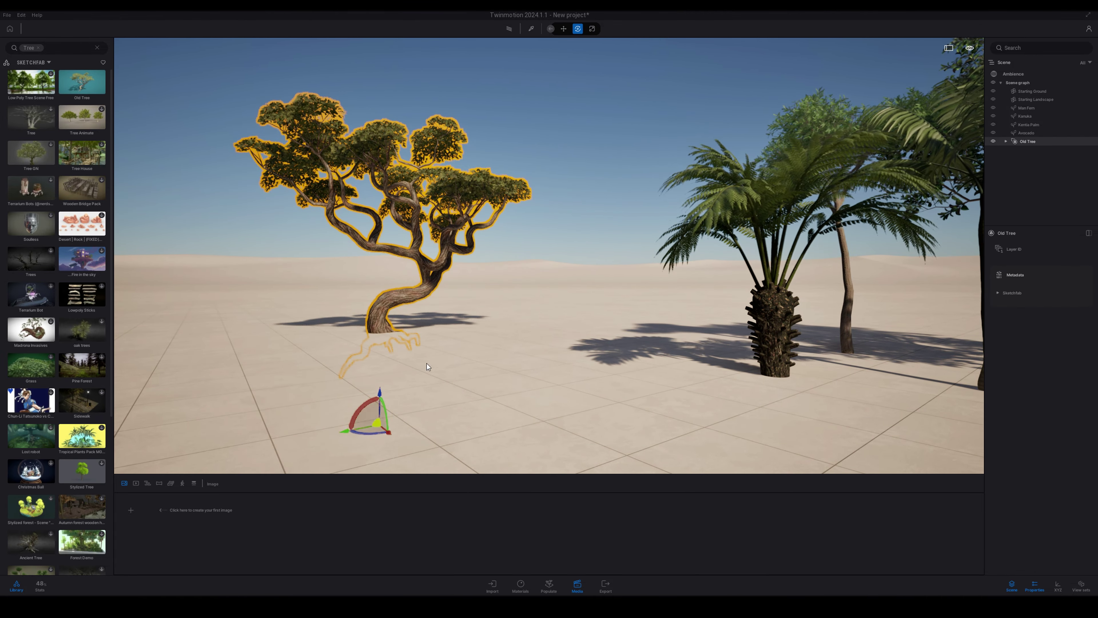
Step: Inspect the Old Tree's leaves up close and create a new material of type Foliage
{"action": "left_click", "coordinate": [492, 263]}
{"action": "key", "text": "w"}
{"action": "right_click_drag", "start_coordinate": [491, 263], "coordinate": [515, 342]}
{"action": "key", "text": "w"}
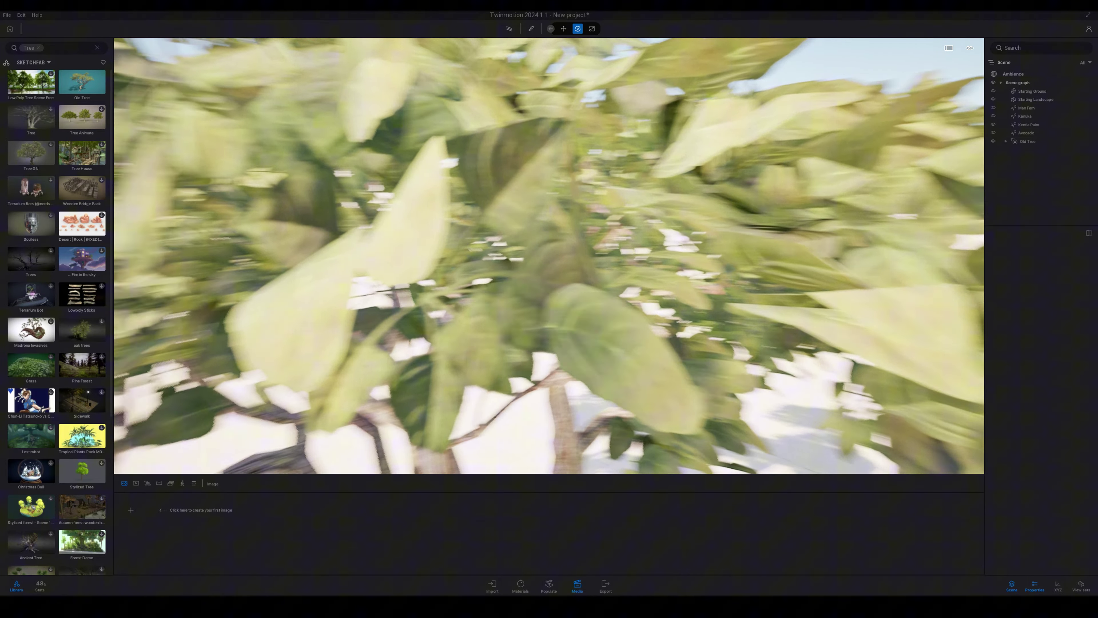
{"action": "key", "text": "s"}
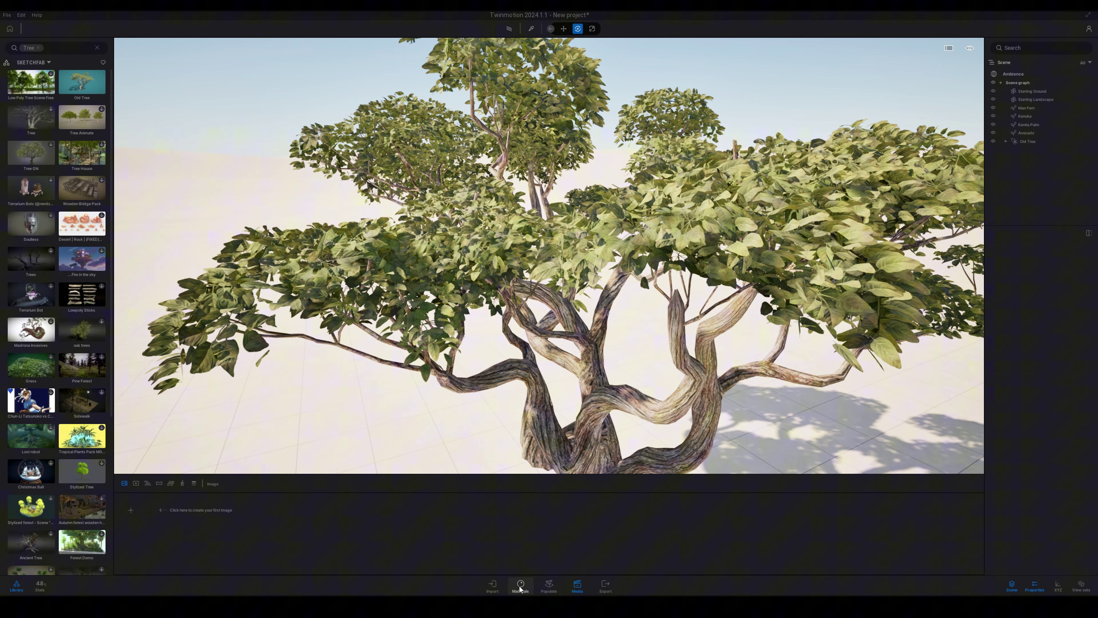
{"action": "left_click", "coordinate": [520, 589]}
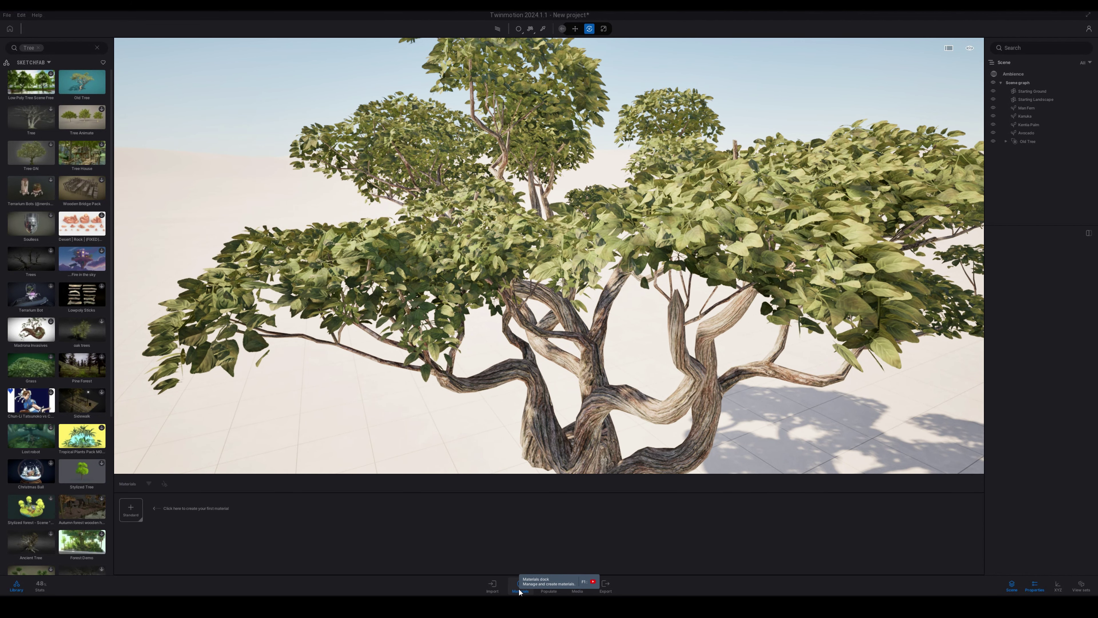
{"action": "left_click", "coordinate": [140, 519]}
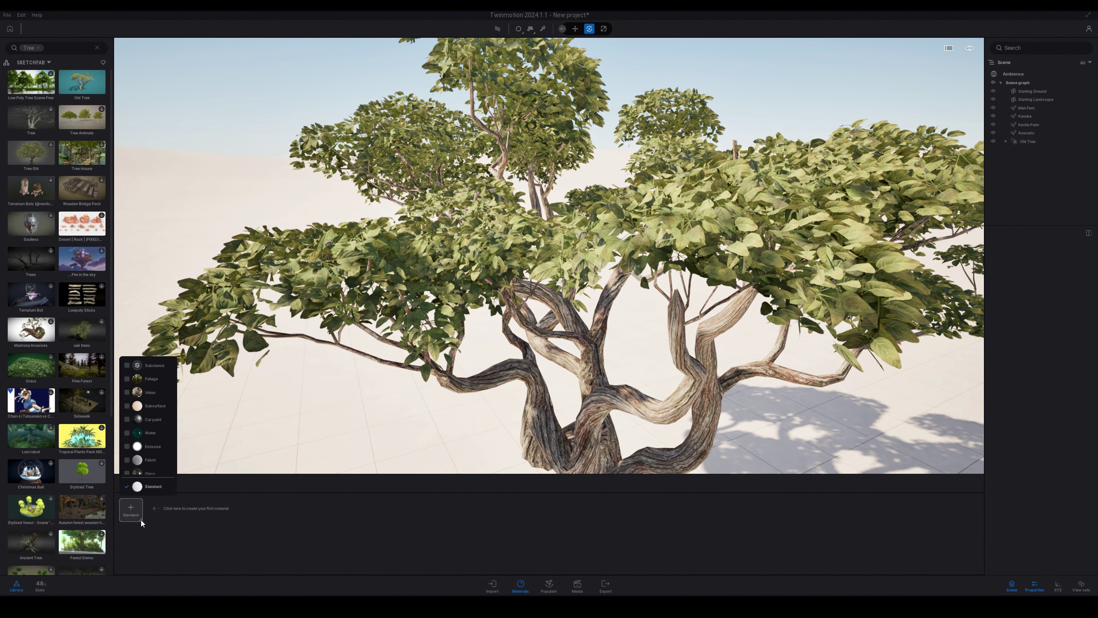
{"action": "left_click", "coordinate": [152, 374]}
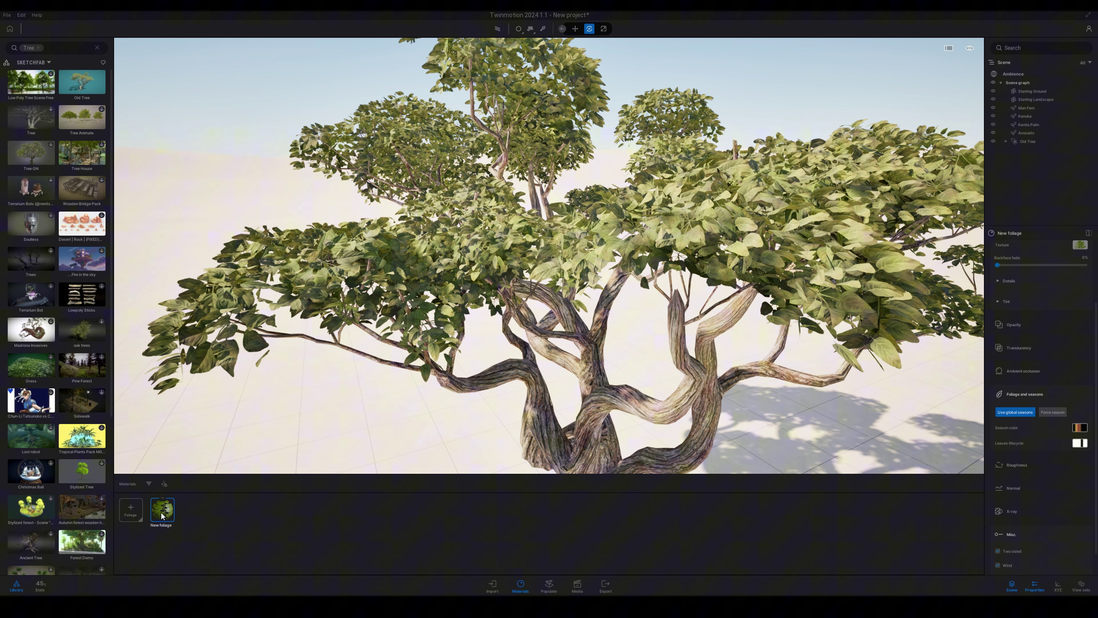
Step: Apply the New foliage material to the Old Tree's leaves and view its movement
{"action": "left_click_drag", "start_coordinate": [161, 513], "coordinate": [590, 261]}
{"action": "key", "text": "w"}
{"action": "right_click_drag", "start_coordinate": [590, 259], "coordinate": [627, 234]}
{"action": "scroll", "coordinate": [636, 282], "scroll_direction": "down", "scroll_amount": 5}
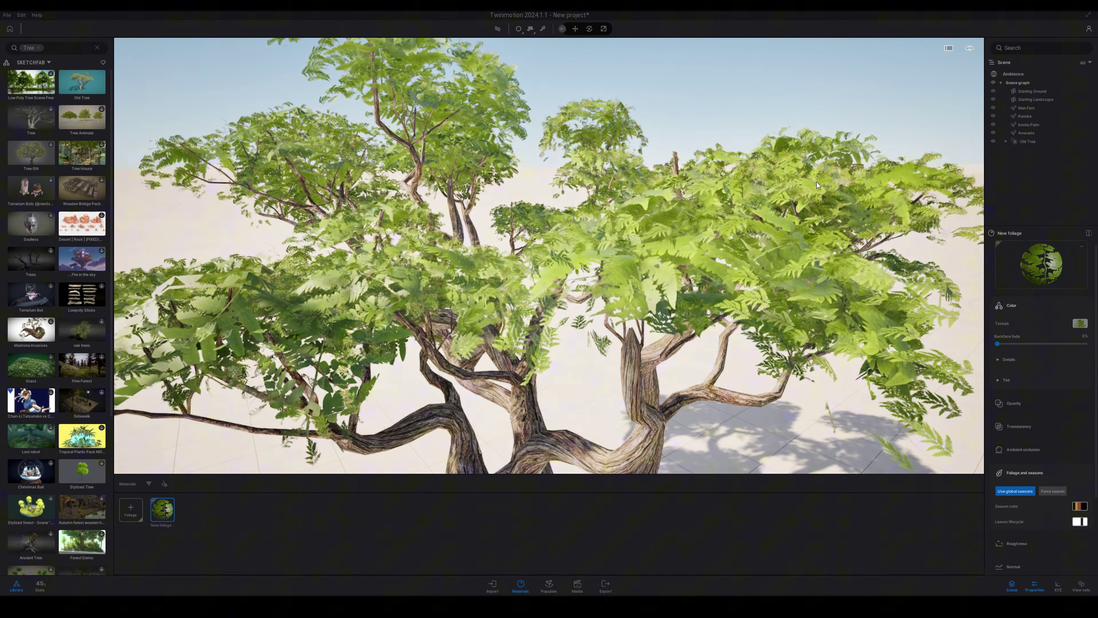
Step: Turn Sway off and back on for the New foliage material, and review its other settings
{"action": "middle_click_drag", "start_coordinate": [870, 224], "coordinate": [1011, 337], "text": "shift"}
{"action": "scroll", "coordinate": [1051, 398], "scroll_direction": "down", "scroll_amount": 4}
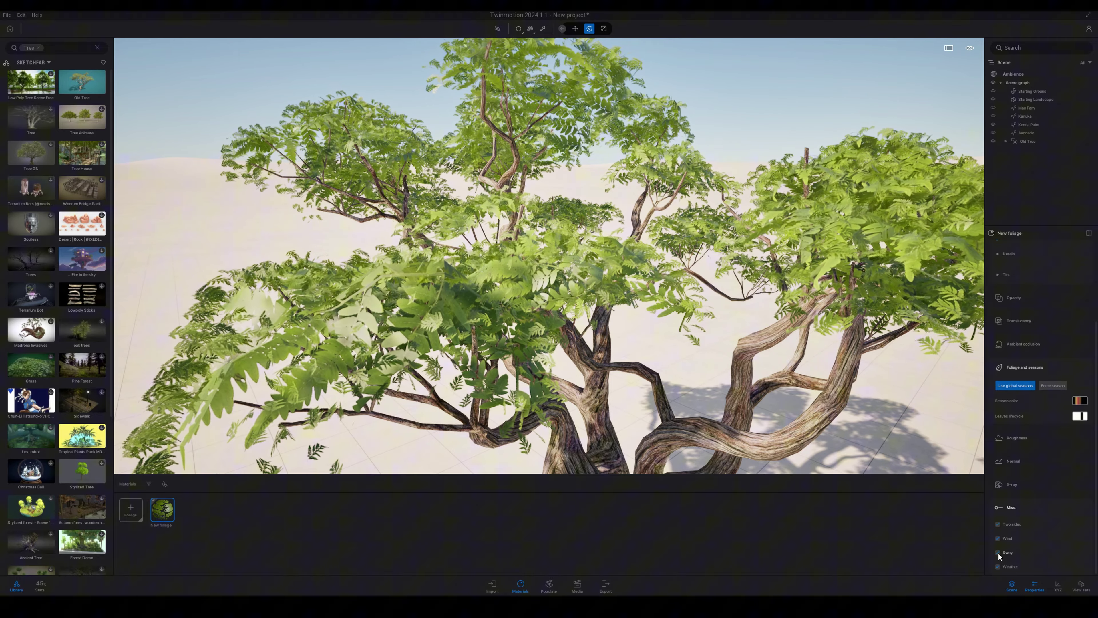
{"action": "left_click", "coordinate": [998, 553]}
{"action": "left_click", "coordinate": [998, 552]}
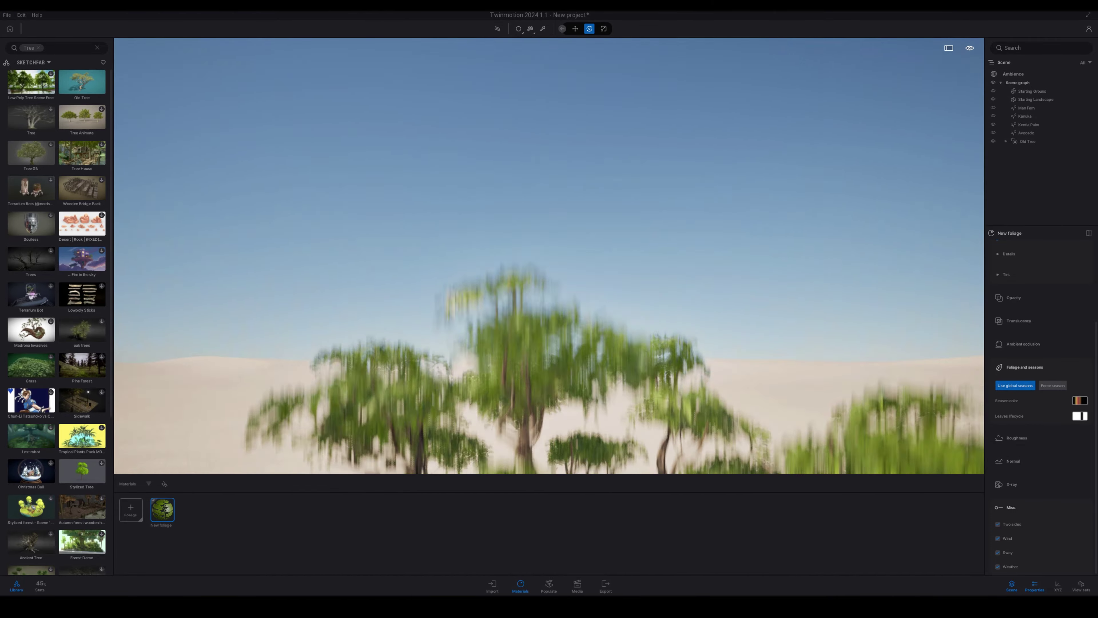
{"action": "right_click_drag", "start_coordinate": [619, 323], "coordinate": [619, 323]}
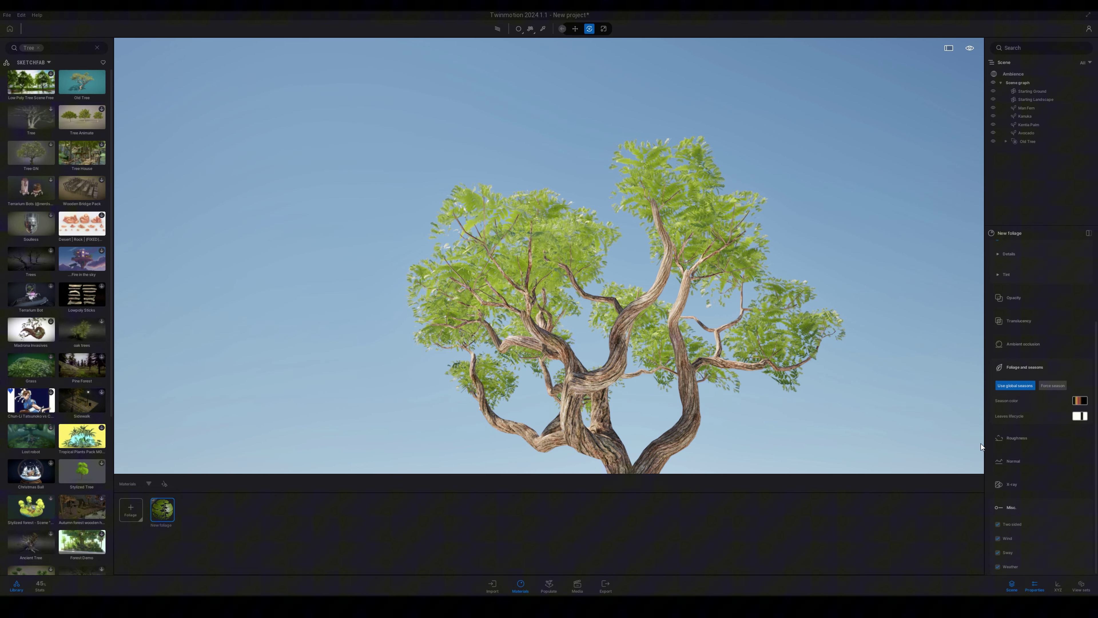
{"action": "scroll", "coordinate": [1024, 450], "scroll_direction": "up", "scroll_amount": 3}
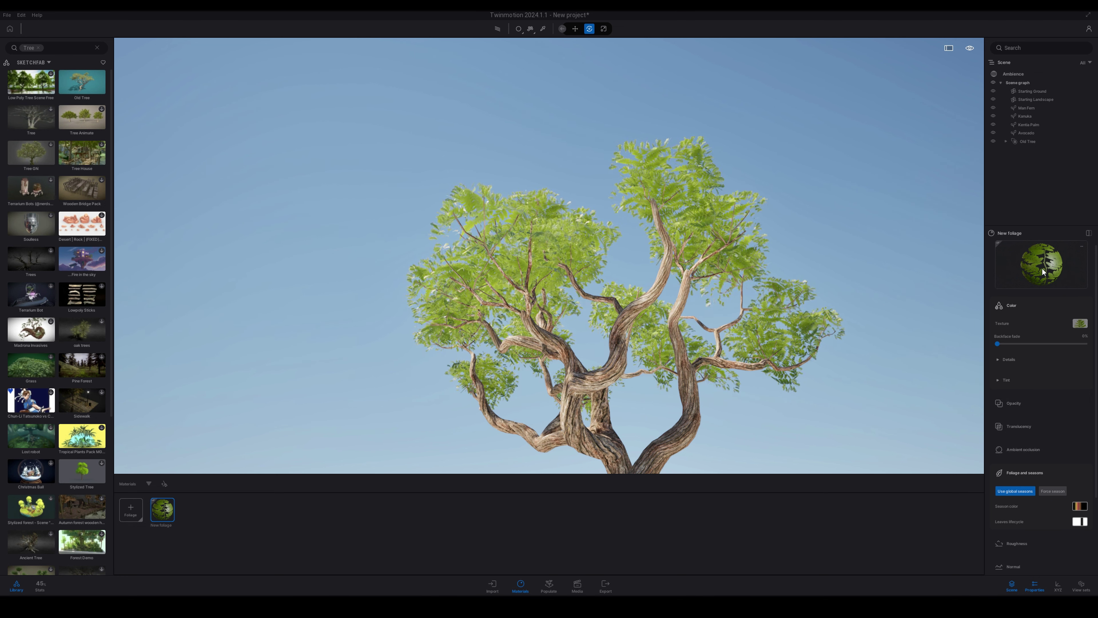
{"action": "scroll", "coordinate": [1057, 463], "scroll_direction": "down", "scroll_amount": 3}
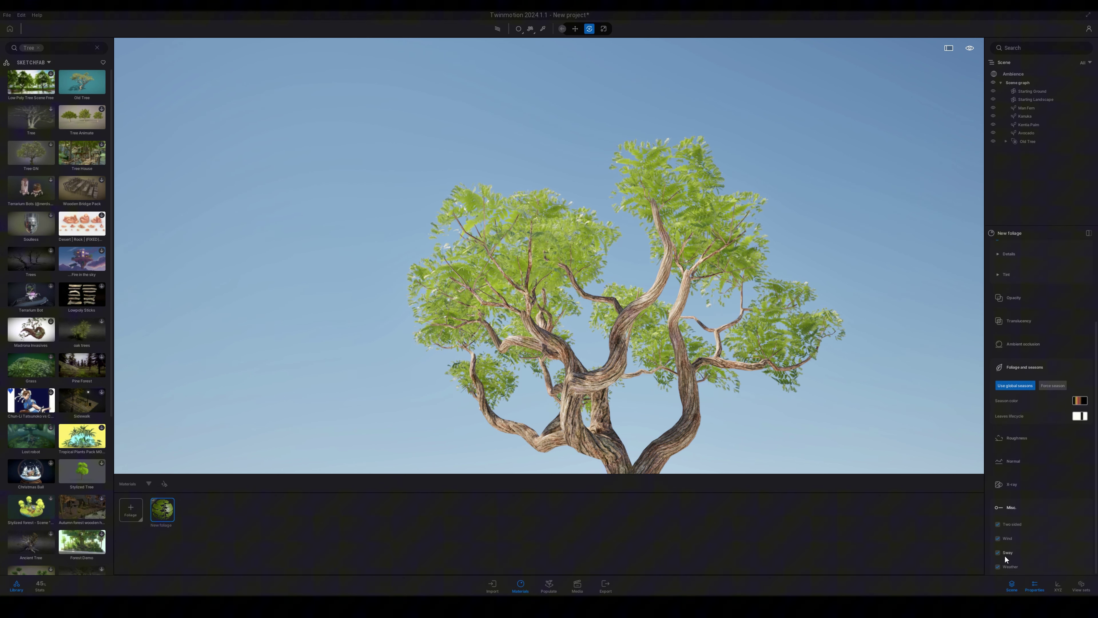
{"action": "scroll", "coordinate": [1054, 545], "scroll_direction": "up", "scroll_amount": 3}
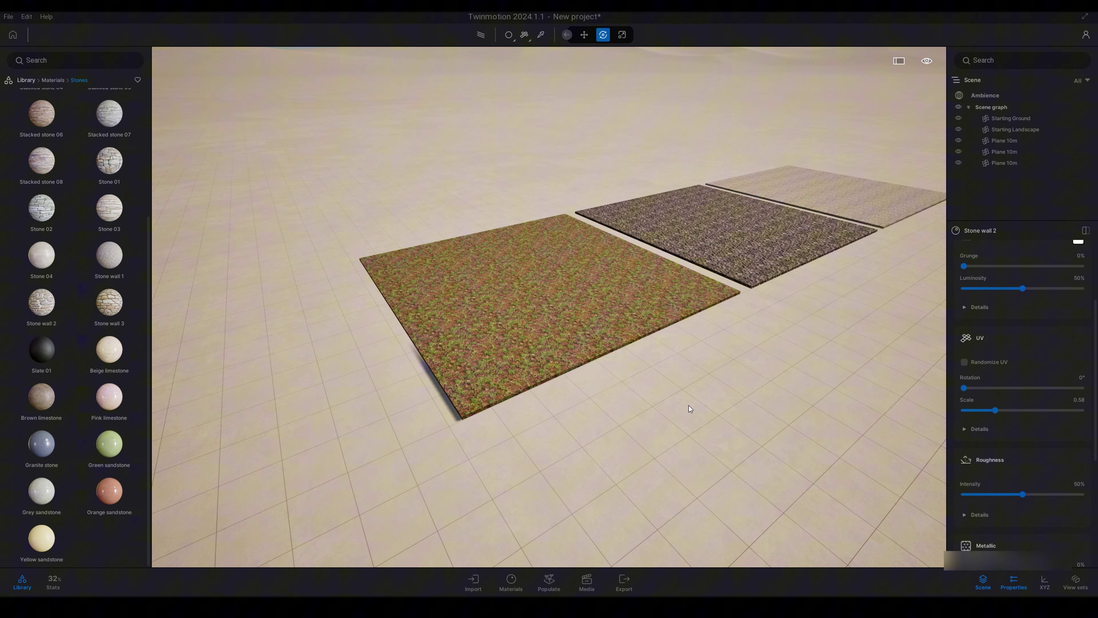
Step: Sample the Grassy ground material from the first plane and enable Randomize UV for it
{"action": "mouse_move", "coordinate": [652, 402]}
{"action": "right_mouse_down"}
{"action": "mouse_move", "coordinate": [557, 400]}
{"action": "mouse_move", "coordinate": [634, 394]}
{"action": "right_mouse_up"}
{"action": "key", "text": "w"}
{"action": "key", "text": "d"}
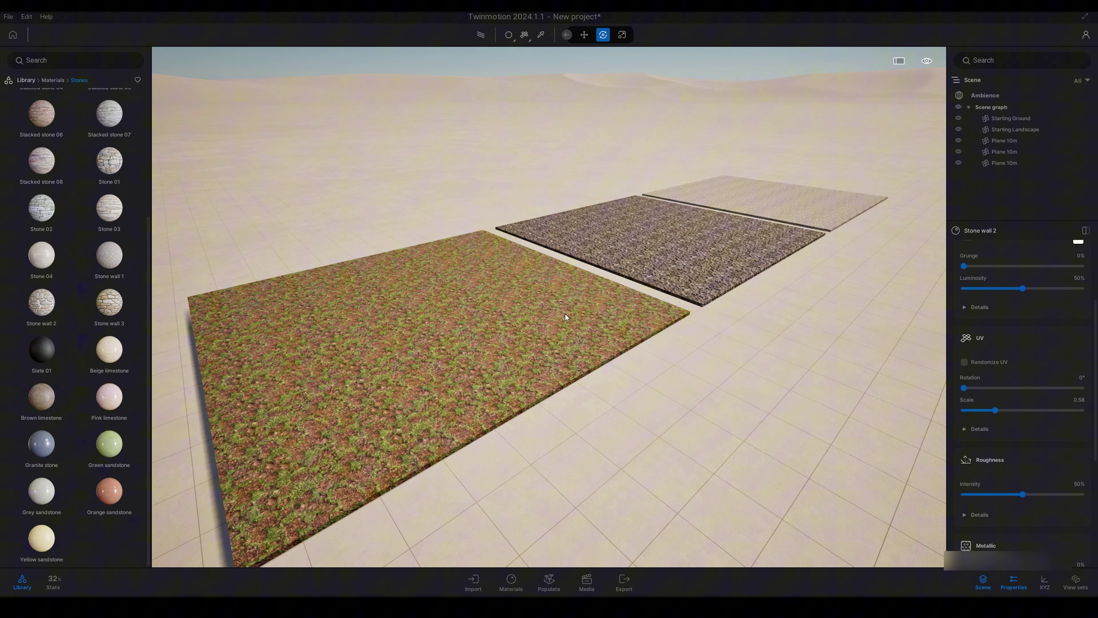
{"action": "right_click_drag", "start_coordinate": [753, 198], "coordinate": [694, 232]}
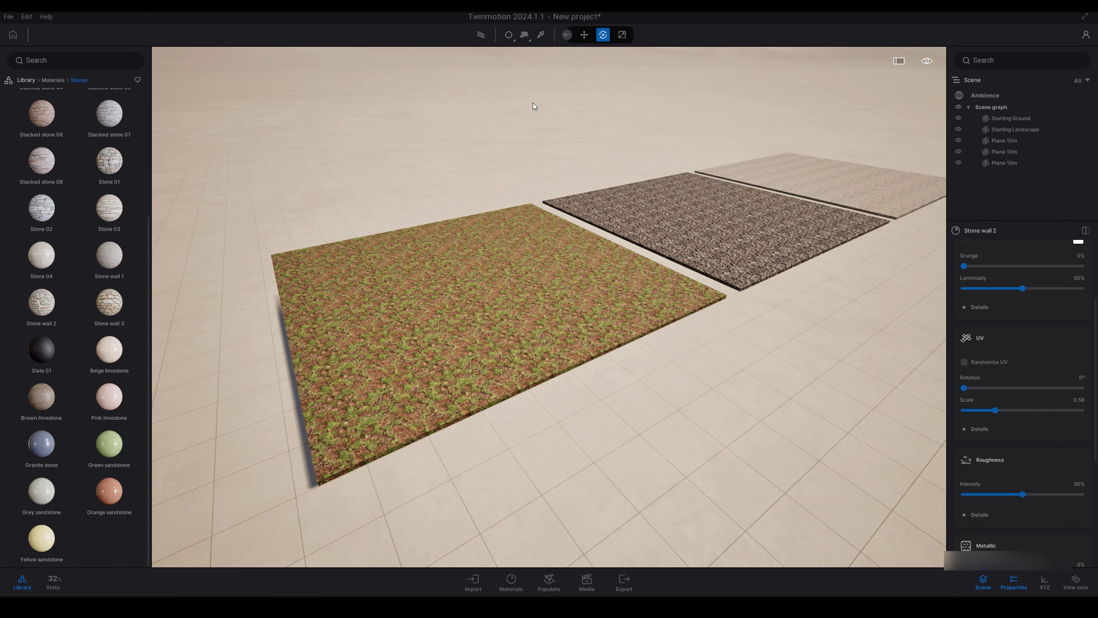
{"action": "left_click", "coordinate": [540, 36]}
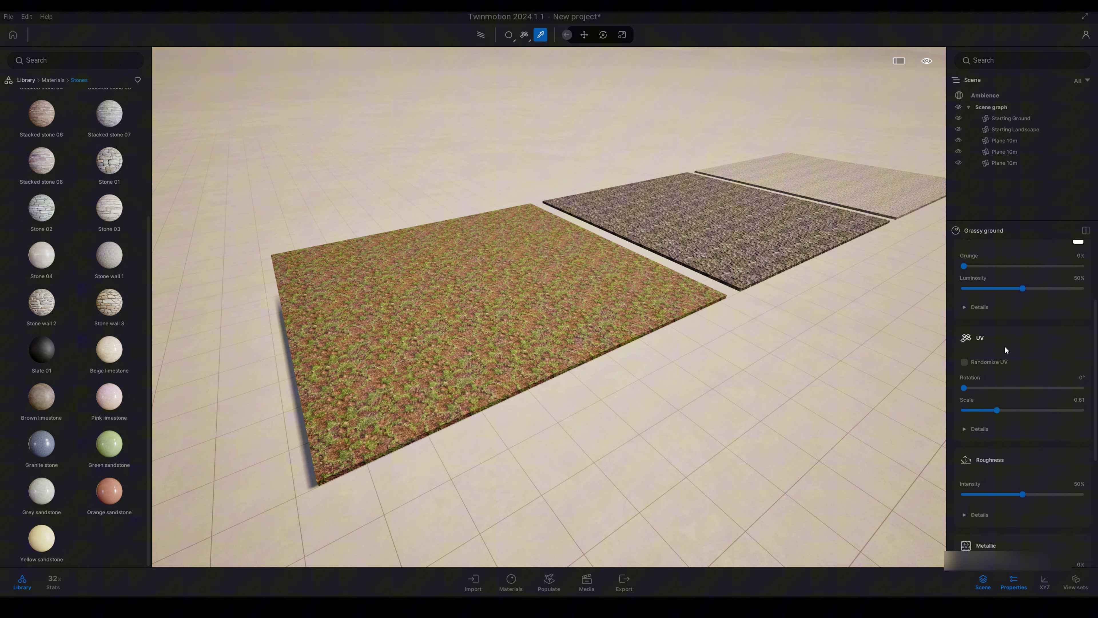
{"action": "scroll", "coordinate": [1005, 350], "scroll_direction": "up", "scroll_amount": 3}
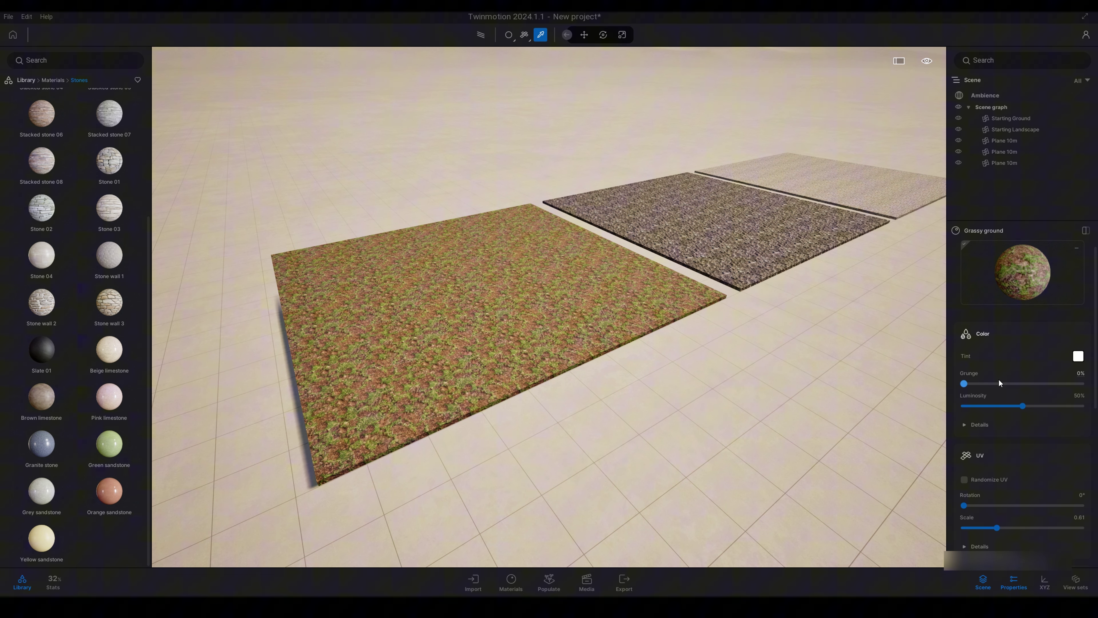
{"action": "scroll", "coordinate": [998, 380], "scroll_direction": "down", "scroll_amount": 3}
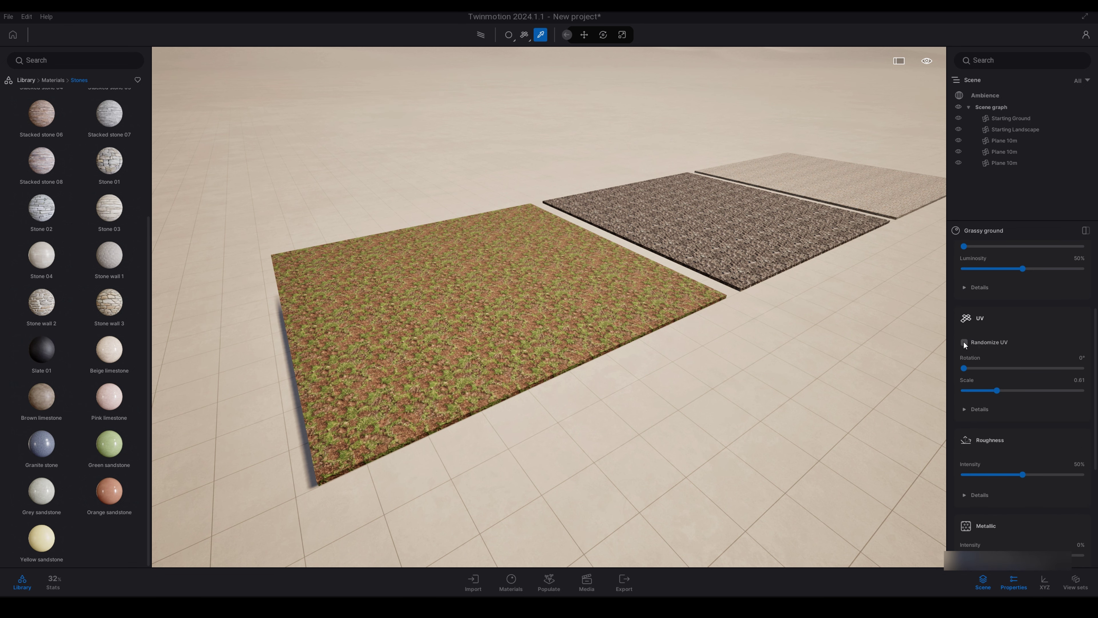
{"action": "left_click", "coordinate": [964, 342]}
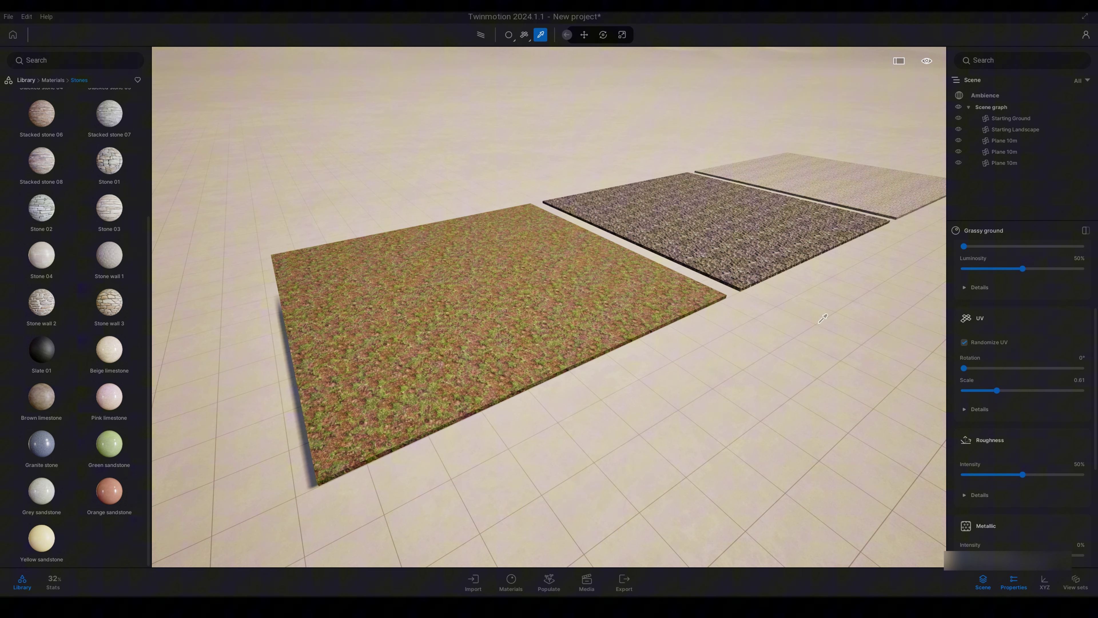
Step: Turn Randomize UV off and back on for Grassy ground, comparing the texture pattern up close
{"action": "right_click_drag", "start_coordinate": [782, 318], "coordinate": [878, 332]}
{"action": "key", "text": "w"}
{"action": "key", "text": "e"}
{"action": "left_click", "coordinate": [964, 343]}
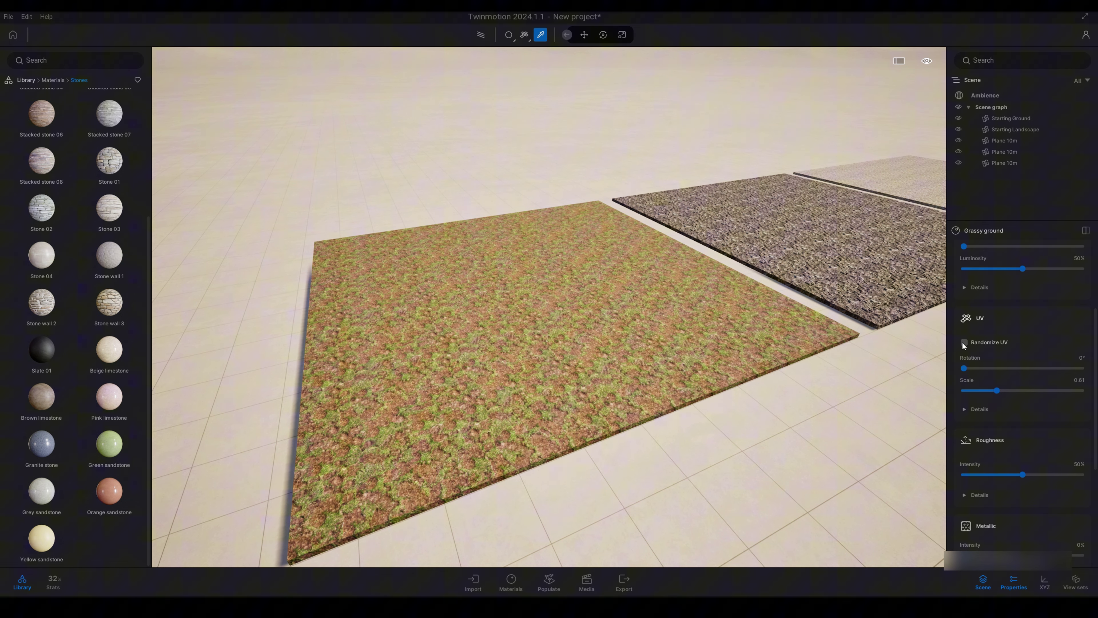
{"action": "left_click", "coordinate": [963, 343]}
{"action": "key", "text": "d"}
{"action": "right_click_drag", "start_coordinate": [849, 315], "coordinate": [605, 308]}
{"action": "left_click", "coordinate": [965, 340]}
{"action": "left_click", "coordinate": [964, 341]}
Step: Sample the Small rocks material from the middle plane and enable Randomize UV for it
{"action": "right_click_drag", "start_coordinate": [890, 321], "coordinate": [1012, 324]}
{"action": "right_click_drag", "start_coordinate": [549, 307], "coordinate": [674, 304]}
{"action": "middle_click_drag", "start_coordinate": [752, 328], "coordinate": [751, 321]}
{"action": "right_click_drag", "start_coordinate": [733, 315], "coordinate": [572, 298]}
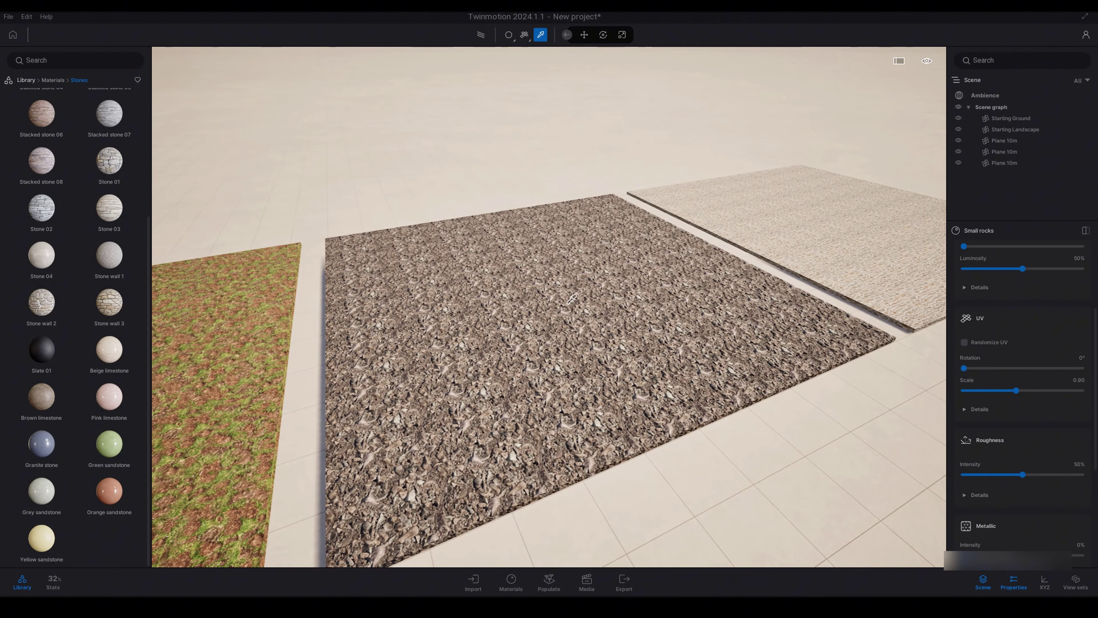
{"action": "left_click", "coordinate": [964, 343]}
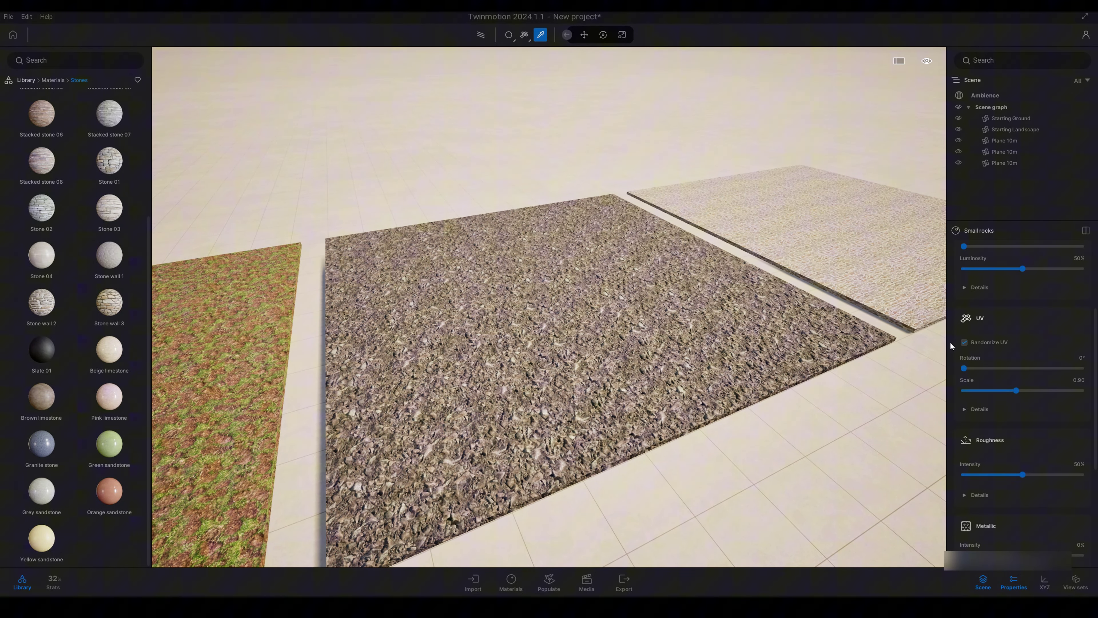
Step: Examine the texture repetition on the stone wall plane against the grass and rock planes from several angles
{"action": "key", "text": "w"}
{"action": "key", "text": "d"}
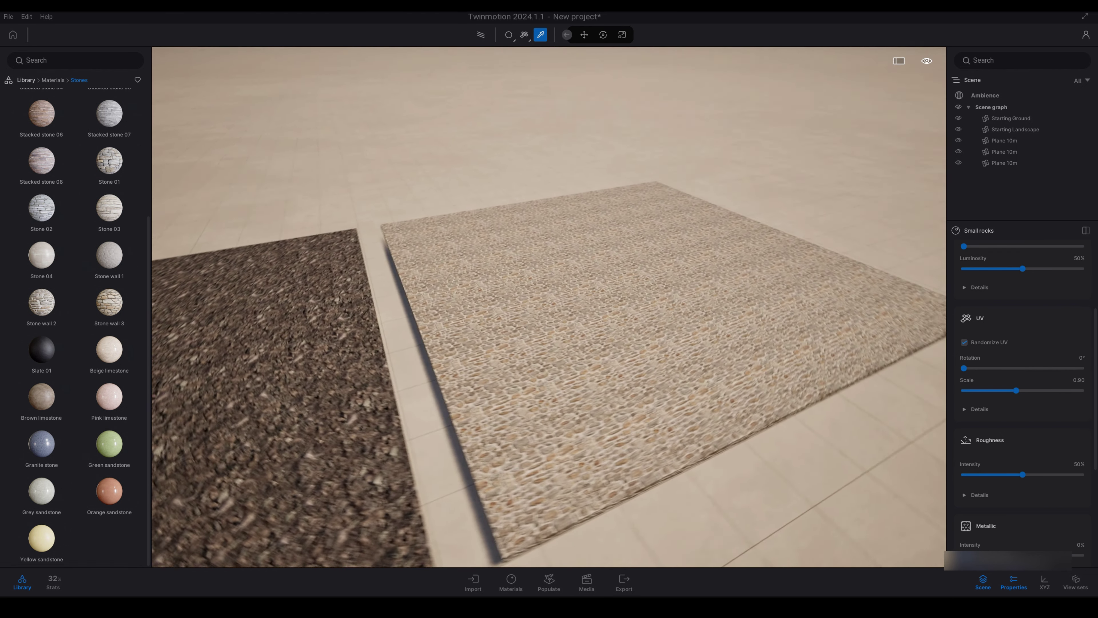
{"action": "right_click_drag", "start_coordinate": [756, 295], "coordinate": [674, 295]}
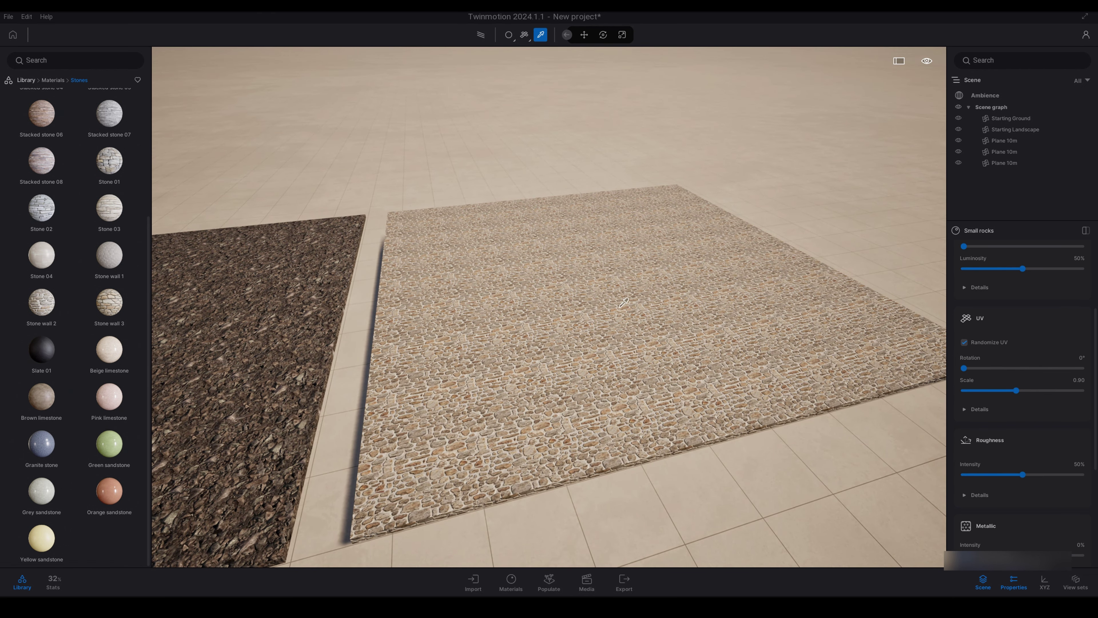
{"action": "right_click_drag", "start_coordinate": [590, 305], "coordinate": [446, 305]}
{"action": "key", "text": "d"}
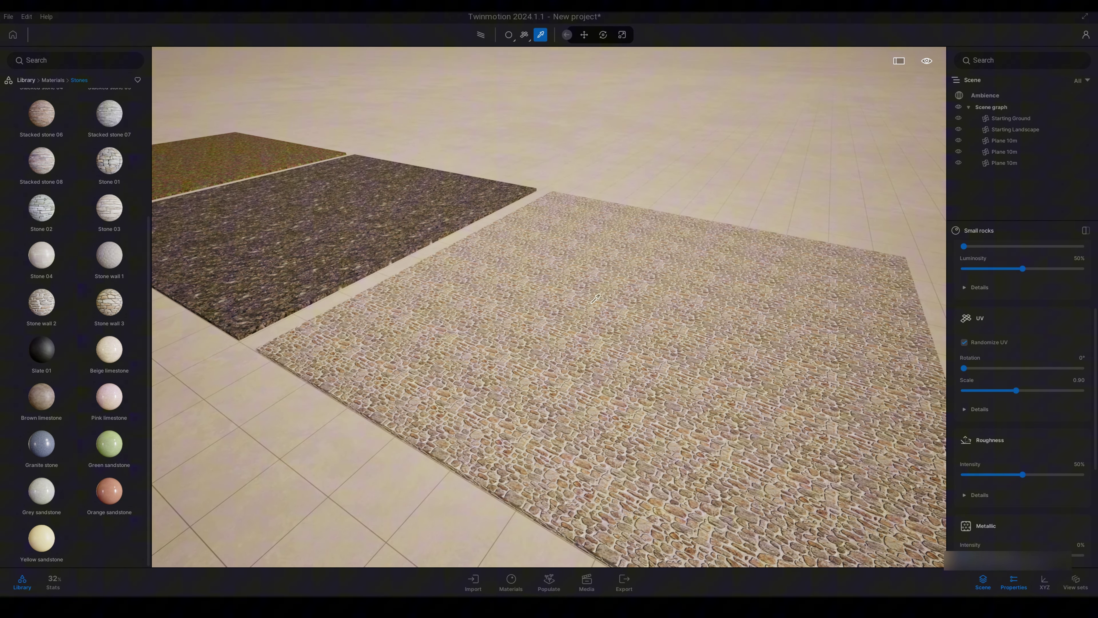
{"action": "key", "text": "s"}
{"action": "right_click_drag", "start_coordinate": [557, 288], "coordinate": [473, 197]}
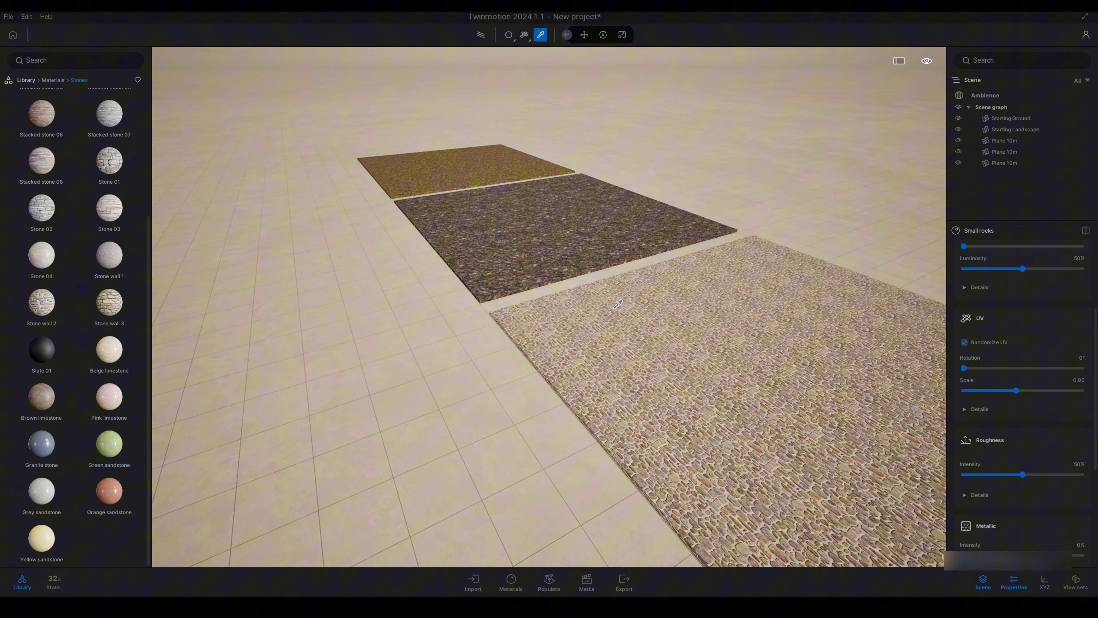
{"action": "right_click_drag", "start_coordinate": [618, 304], "coordinate": [638, 294]}
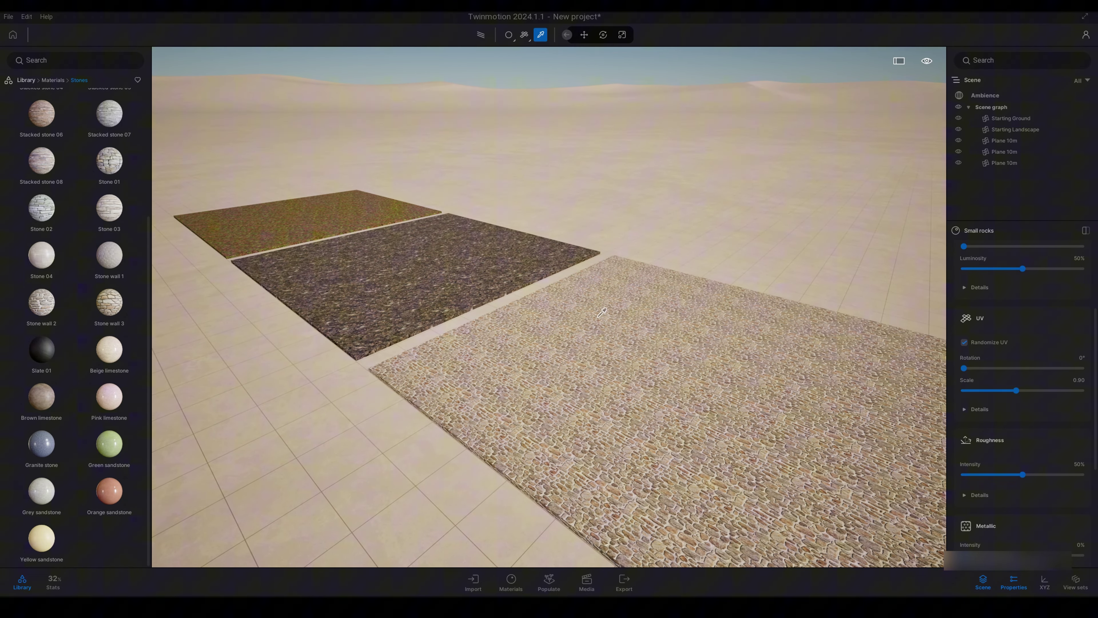
Step: Sample the Stone wall 2 material from the third plane and enable Randomize UV for it
{"action": "right_click_drag", "start_coordinate": [577, 334], "coordinate": [614, 346]}
{"action": "key", "text": "a"}
{"action": "key", "text": "s"}
{"action": "key", "text": "a"}
{"action": "key", "text": "d"}
{"action": "key", "text": "w"}
{"action": "right_click_drag", "start_coordinate": [538, 299], "coordinate": [594, 331]}
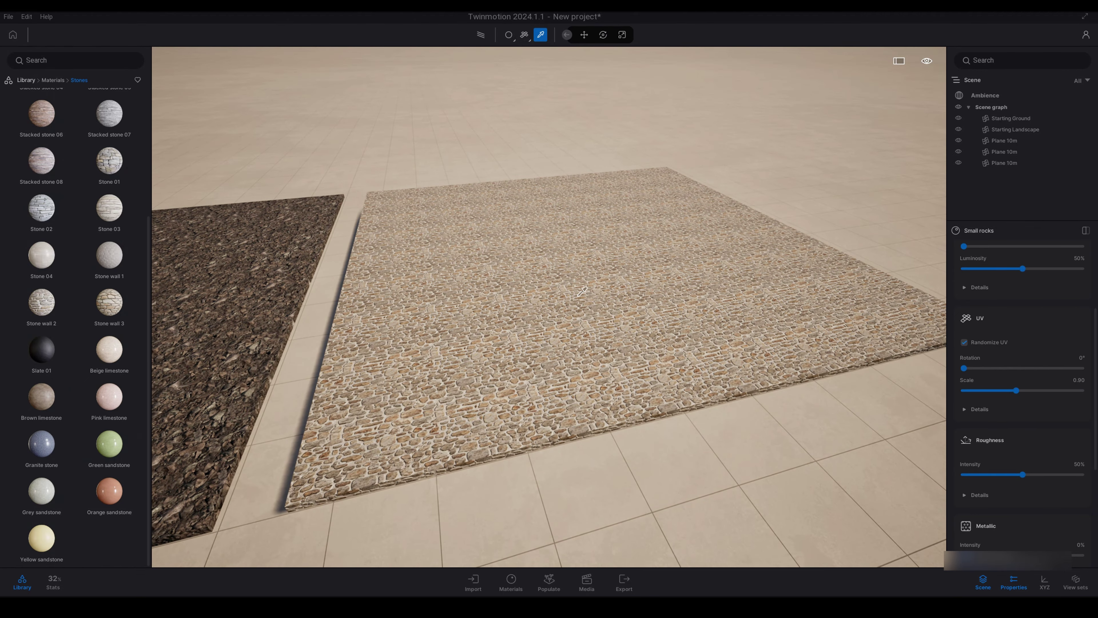
{"action": "scroll", "coordinate": [1049, 335], "scroll_direction": "up", "scroll_amount": 3}
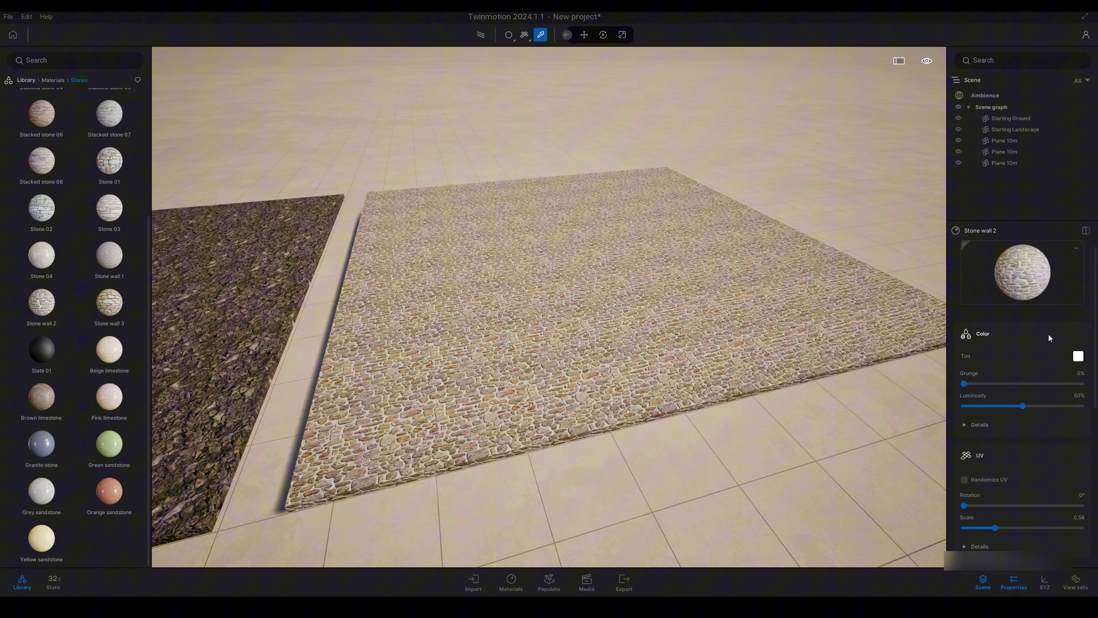
{"action": "scroll", "coordinate": [1034, 293], "scroll_direction": "down", "scroll_amount": 3}
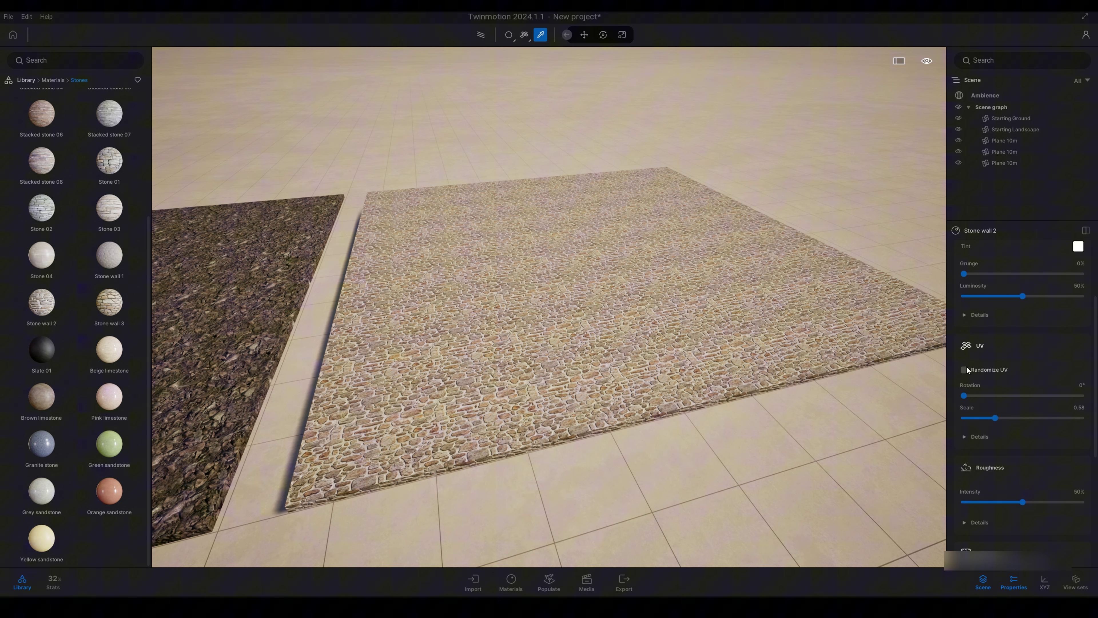
{"action": "left_click", "coordinate": [965, 370]}
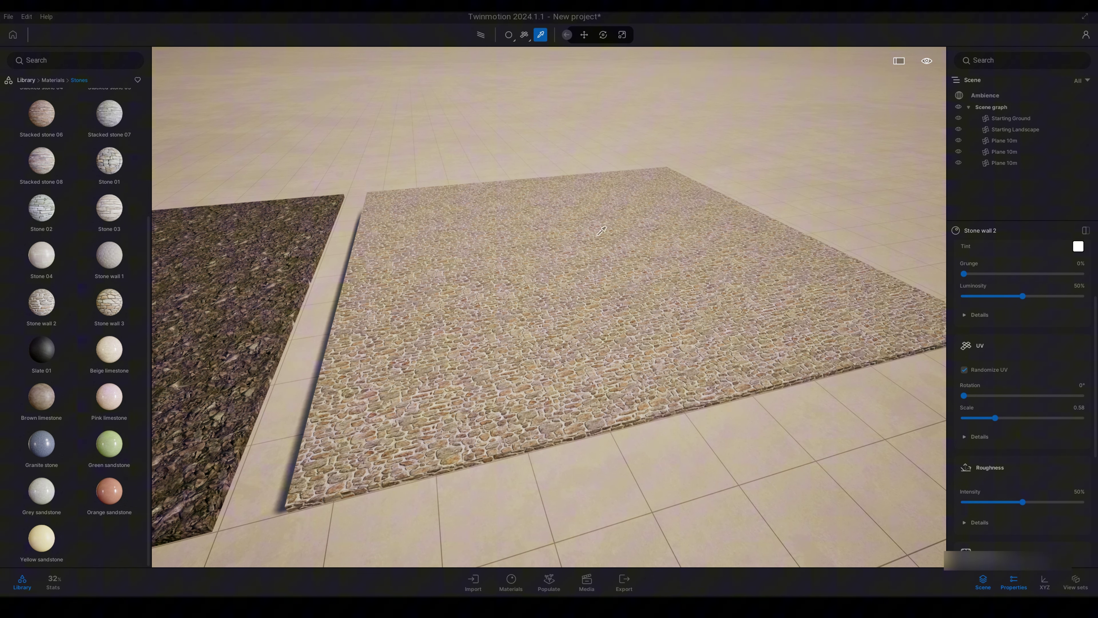
Step: Inspect the randomized textures of all three planes together from a distance
{"action": "right_click_drag", "start_coordinate": [571, 255], "coordinate": [472, 255]}
{"action": "key", "text": "s"}
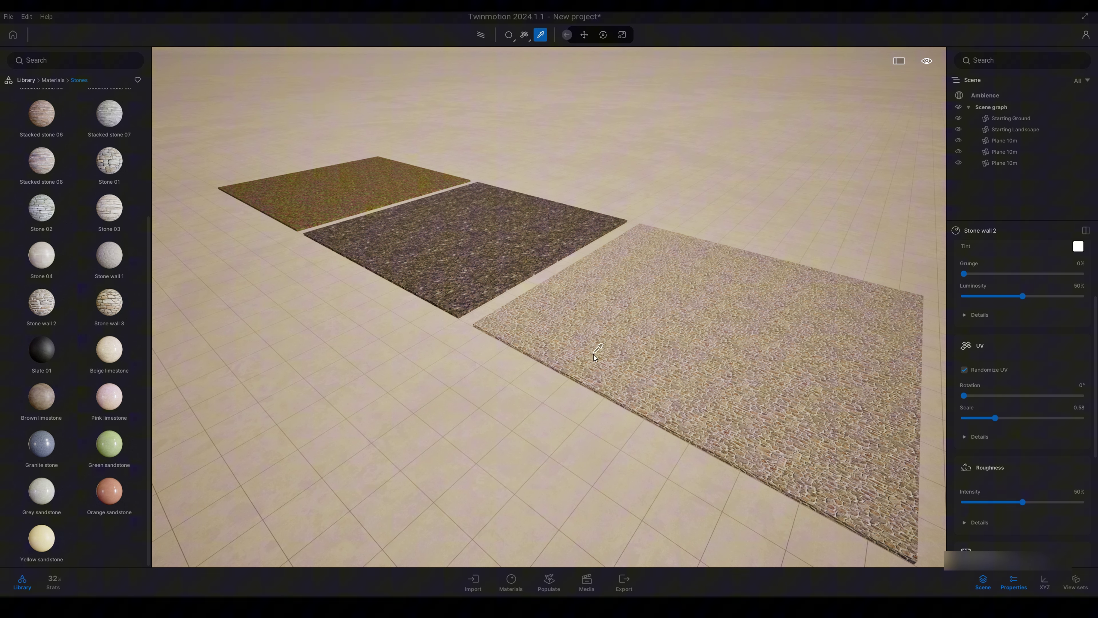
{"action": "key", "text": "r"}
{"action": "key", "text": "a"}
{"action": "right_click_drag", "start_coordinate": [589, 352], "coordinate": [666, 327]}
{"action": "right_click_drag", "start_coordinate": [554, 383], "coordinate": [599, 352]}
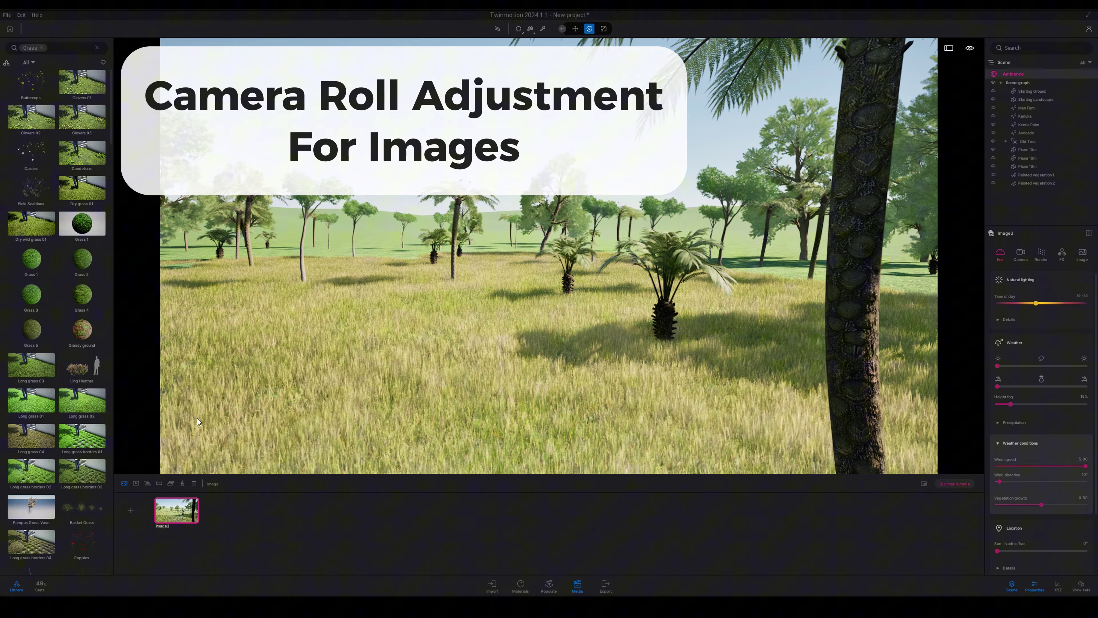
Step: Set the output size of Image3 to a width of 3000 and a height of 3000
{"action": "left_click", "coordinate": [1082, 255]}
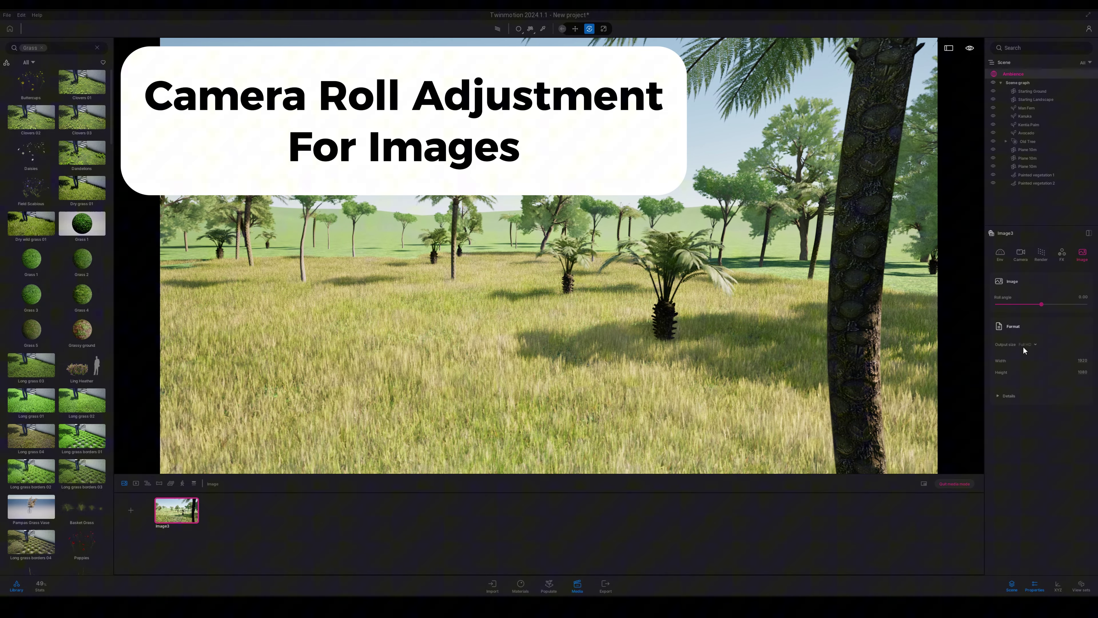
{"action": "left_click", "coordinate": [1082, 361]}
{"action": "type", "text": "3000"}
{"action": "key", "text": "Return"}
{"action": "left_click", "coordinate": [1086, 372]}
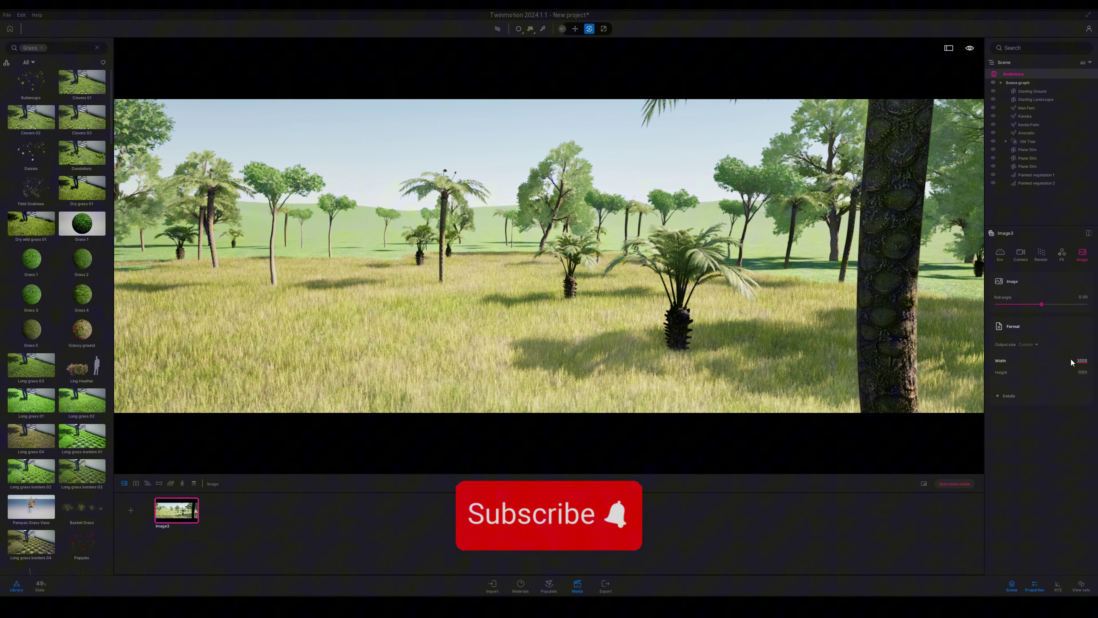
{"action": "type", "text": "3000"}
{"action": "key", "text": "Return"}
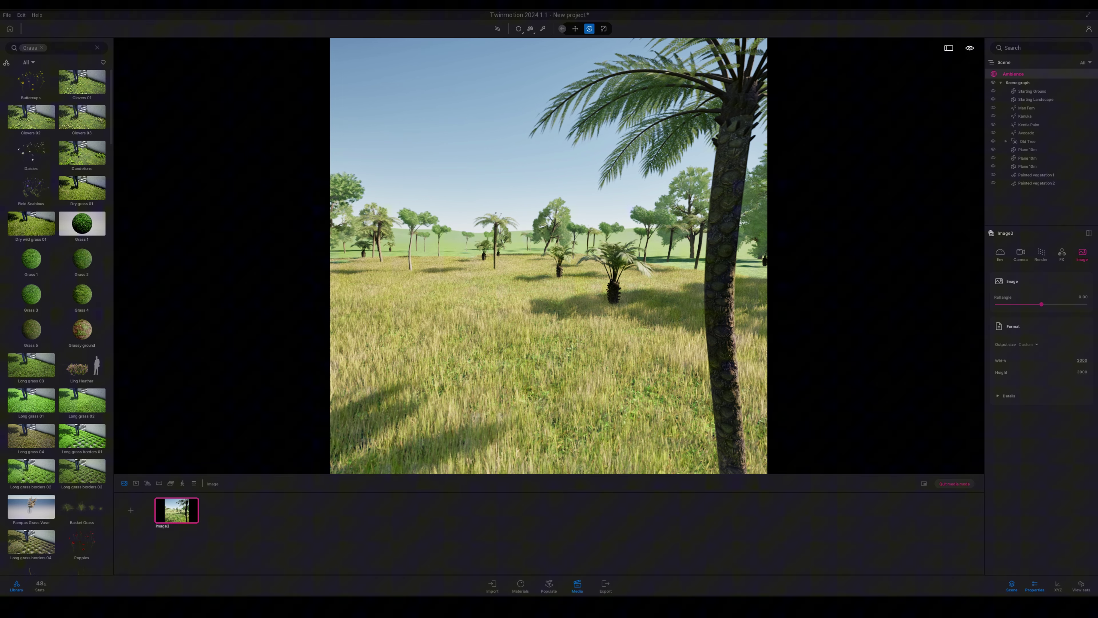
Step: Increase the focal length of Image3 and tilt its camera with a negative roll angle
{"action": "mouse_move", "coordinate": [182, 501]}
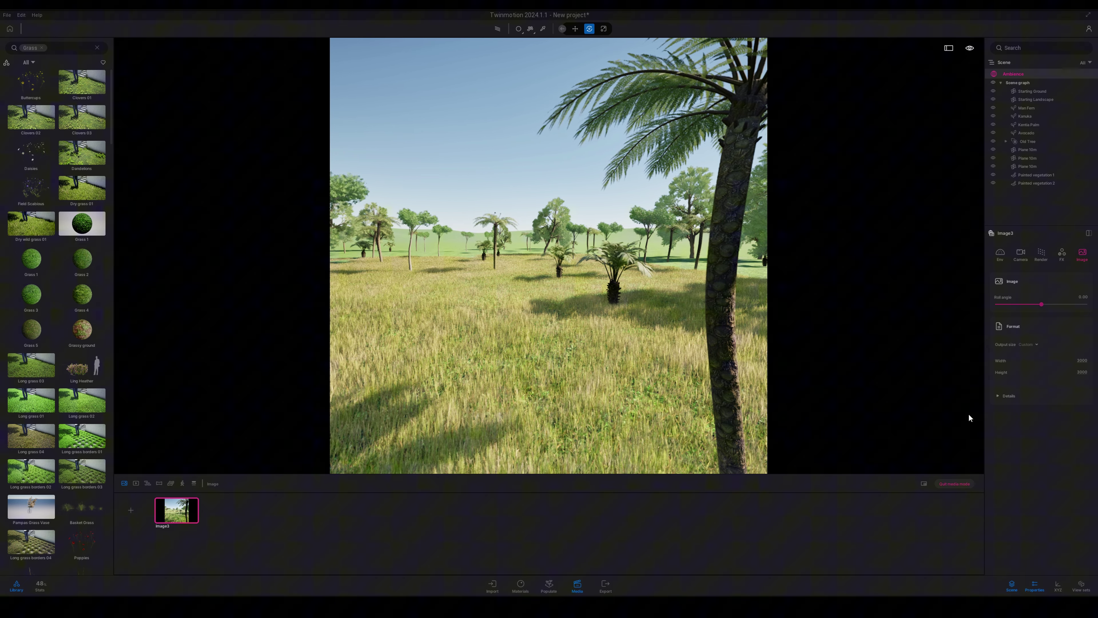
{"action": "left_click", "coordinate": [1020, 255]}
{"action": "left_click_drag", "start_coordinate": [1041, 399], "coordinate": [1056, 400]}
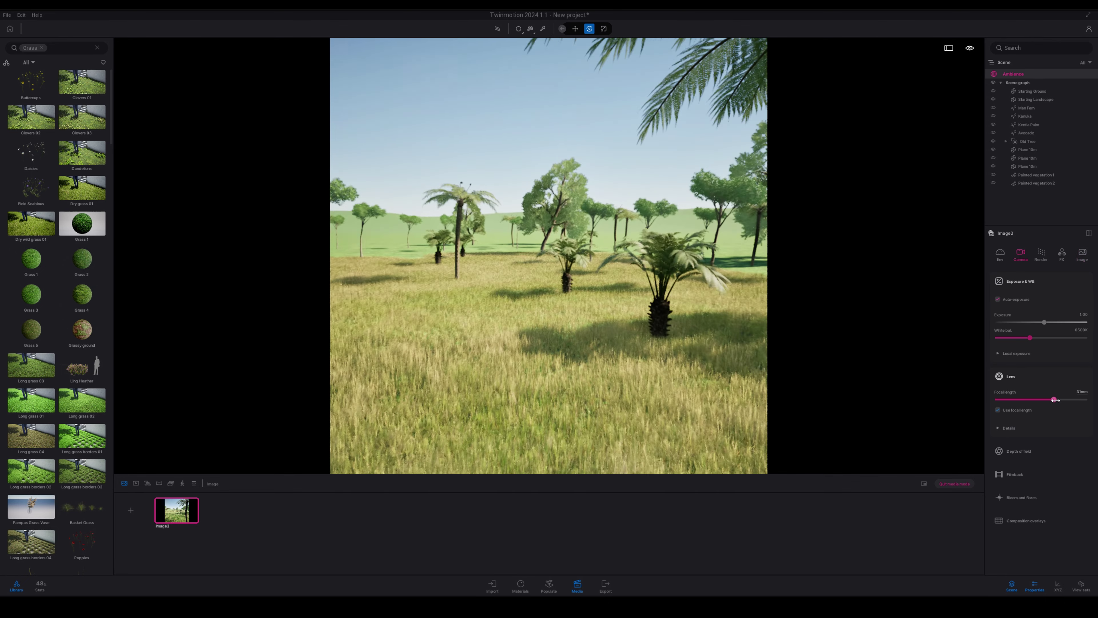
{"action": "left_click", "coordinate": [1087, 256]}
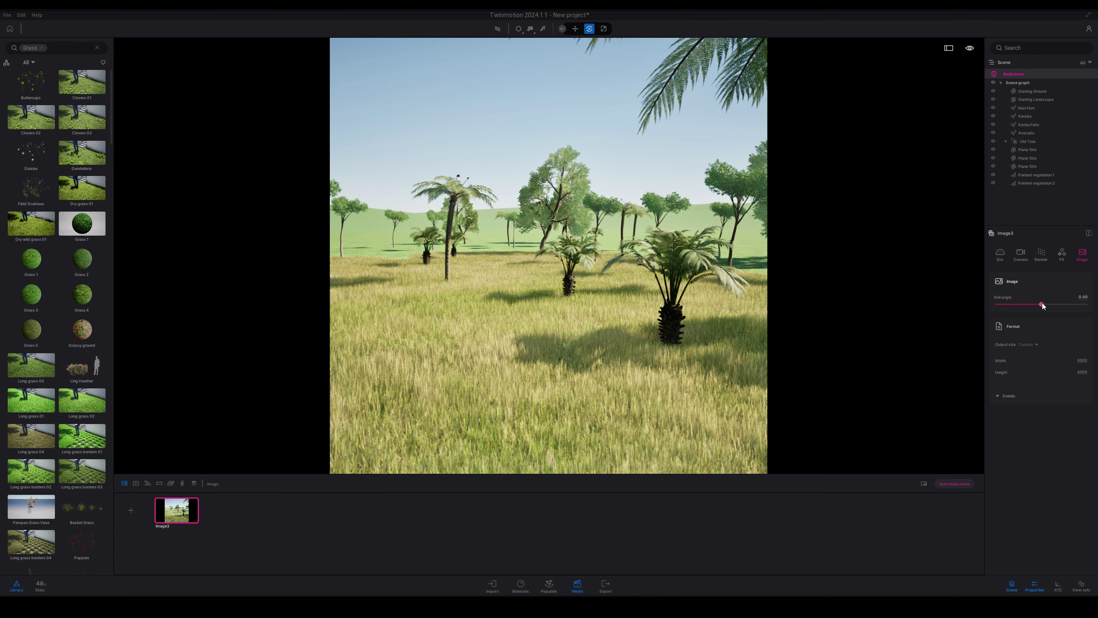
{"action": "left_click_drag", "start_coordinate": [1042, 304], "coordinate": [1016, 303]}
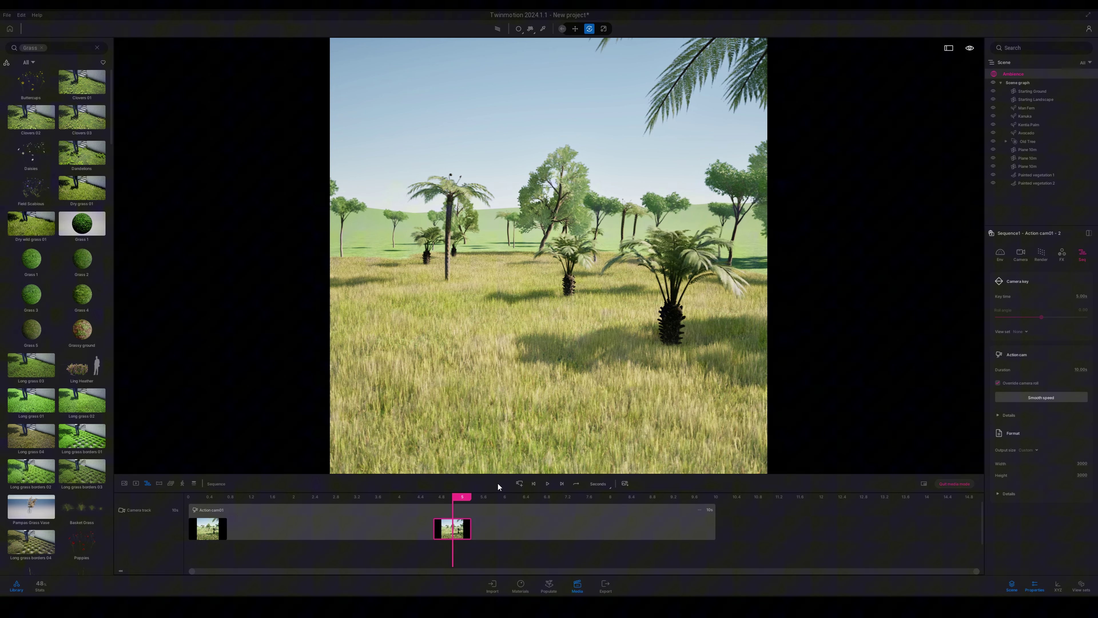
Step: Zoom the sequence timeline in and out around the camera key at 5 seconds, and move the playhead to the start
{"action": "mouse_move", "coordinate": [413, 508]}
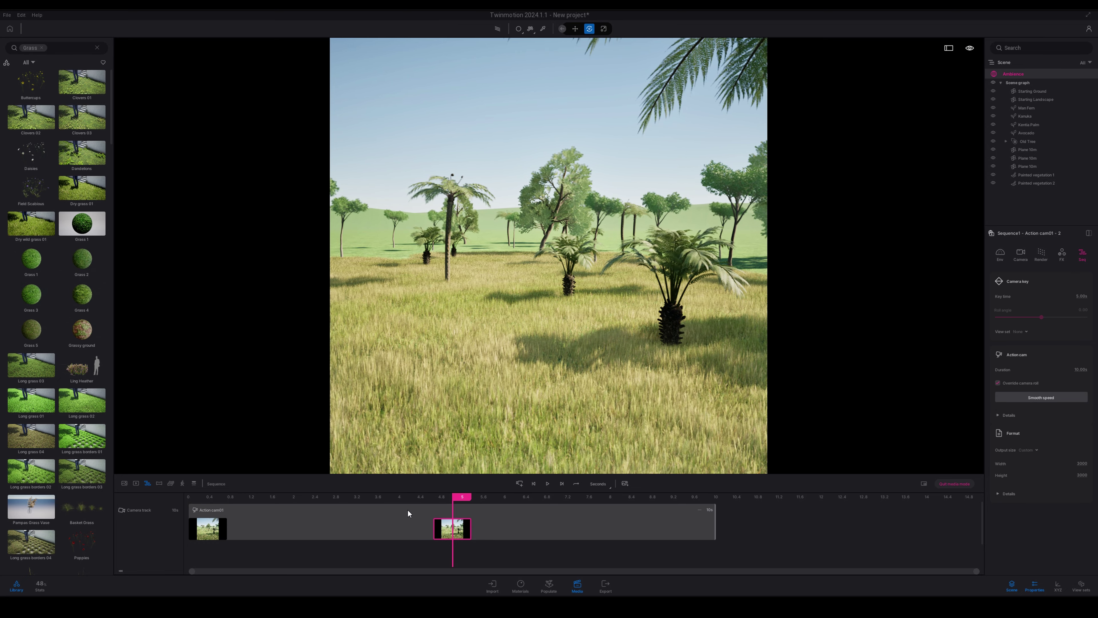
{"action": "scroll", "coordinate": [489, 512], "scroll_direction": "up", "scroll_amount": 10}
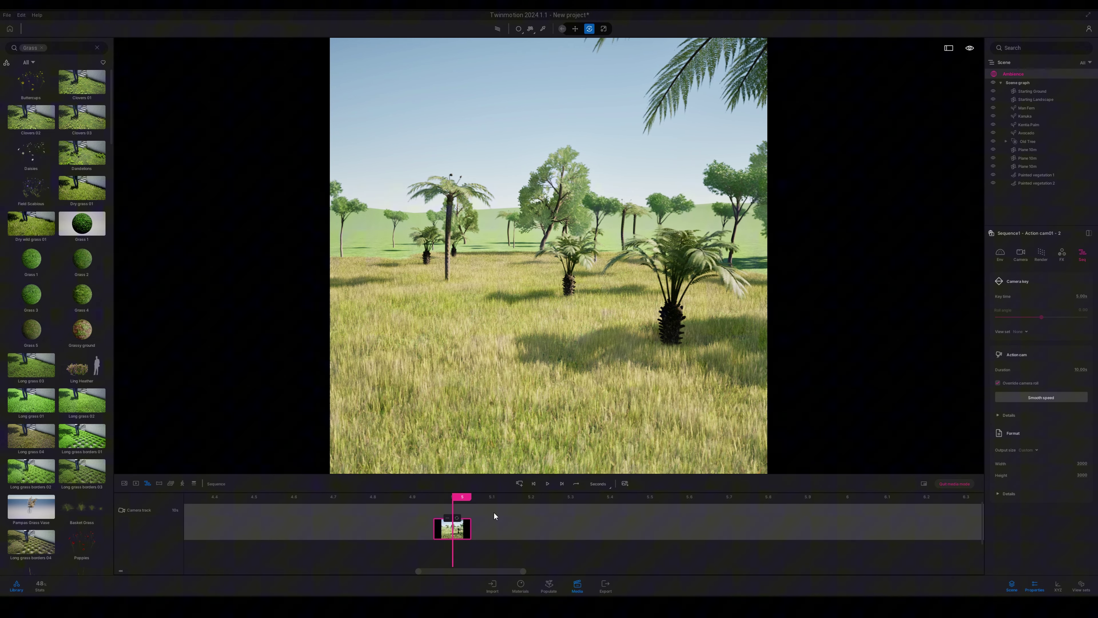
{"action": "scroll", "coordinate": [495, 513], "scroll_direction": "down", "scroll_amount": 10}
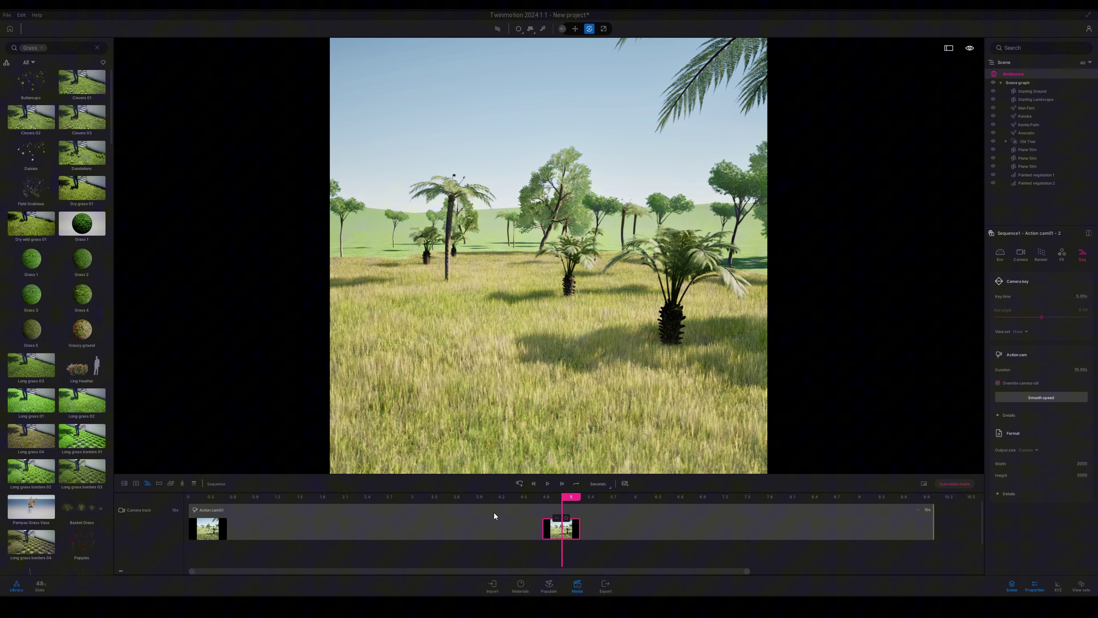
{"action": "scroll", "coordinate": [495, 514], "scroll_direction": "up", "scroll_amount": 5}
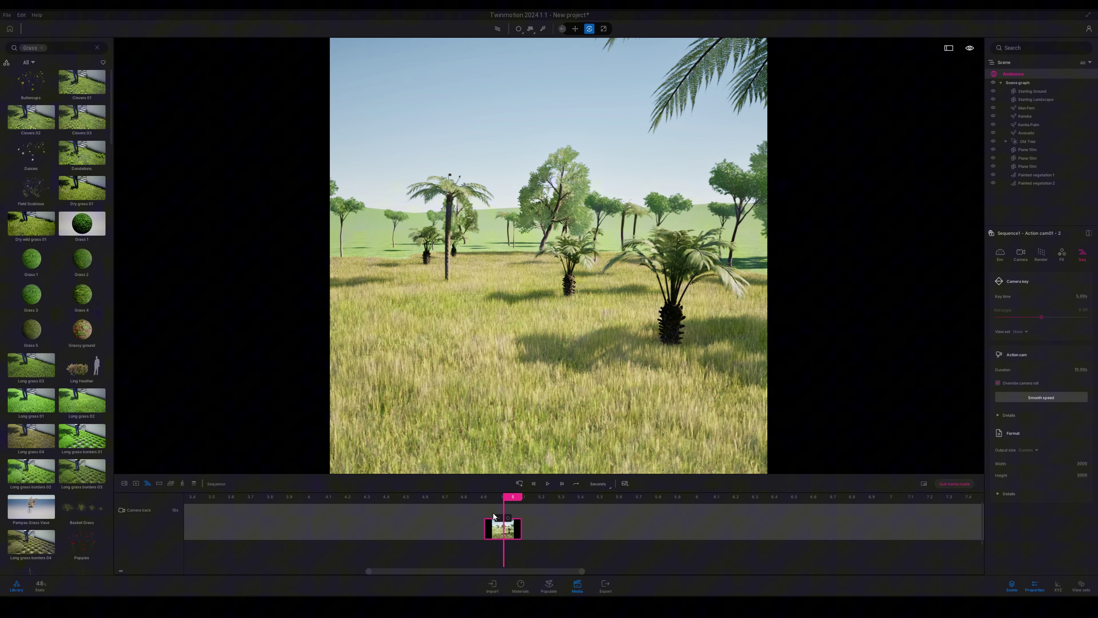
{"action": "scroll", "coordinate": [494, 515], "scroll_direction": "up", "scroll_amount": 3}
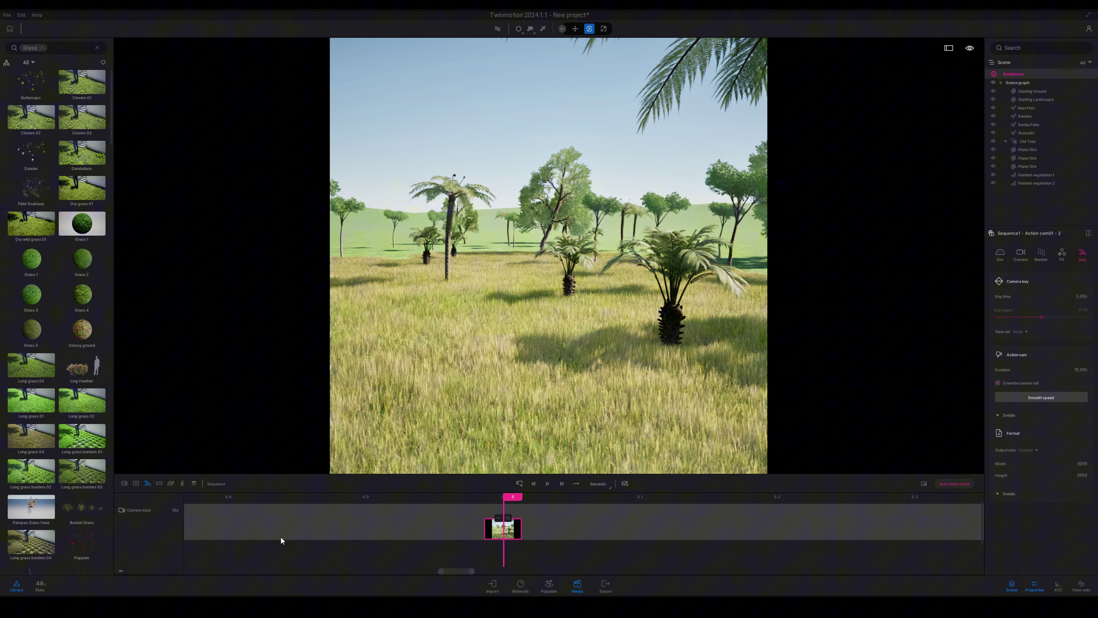
{"action": "scroll", "coordinate": [353, 535], "scroll_direction": "down", "scroll_amount": 8}
{"action": "scroll", "coordinate": [353, 534], "scroll_direction": "down", "scroll_amount": 1}
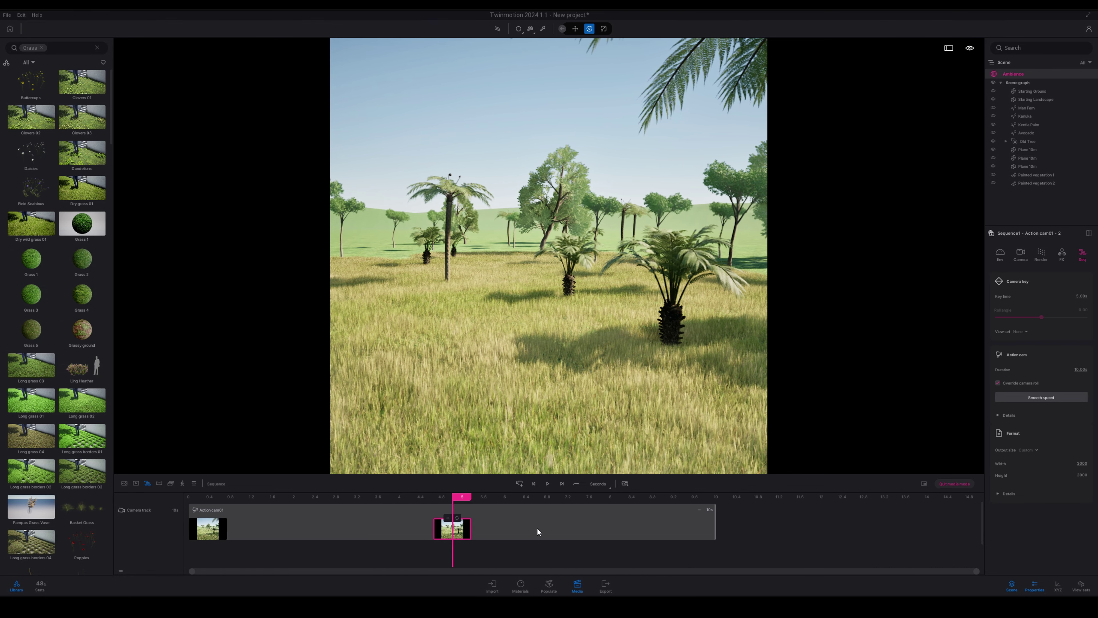
{"action": "left_click_drag", "start_coordinate": [462, 497], "coordinate": [191, 497]}
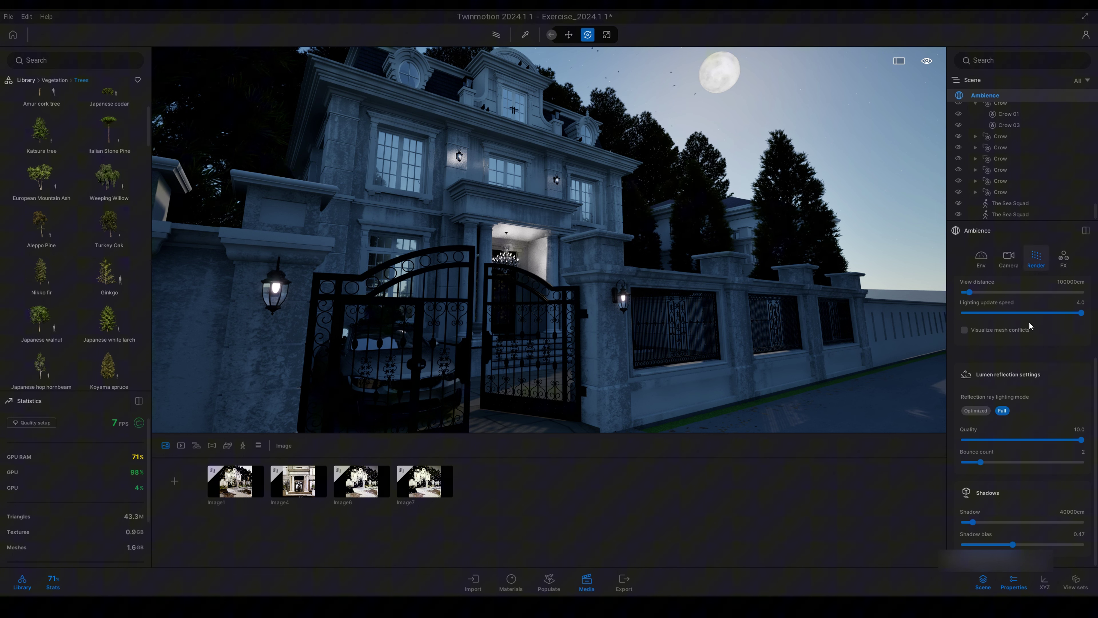
Step: Review the Lumen global illumination and reflection settings of the Ambience in the Exercise_2024.1.1 project
{"action": "scroll", "coordinate": [1030, 327], "scroll_direction": "up", "scroll_amount": 3}
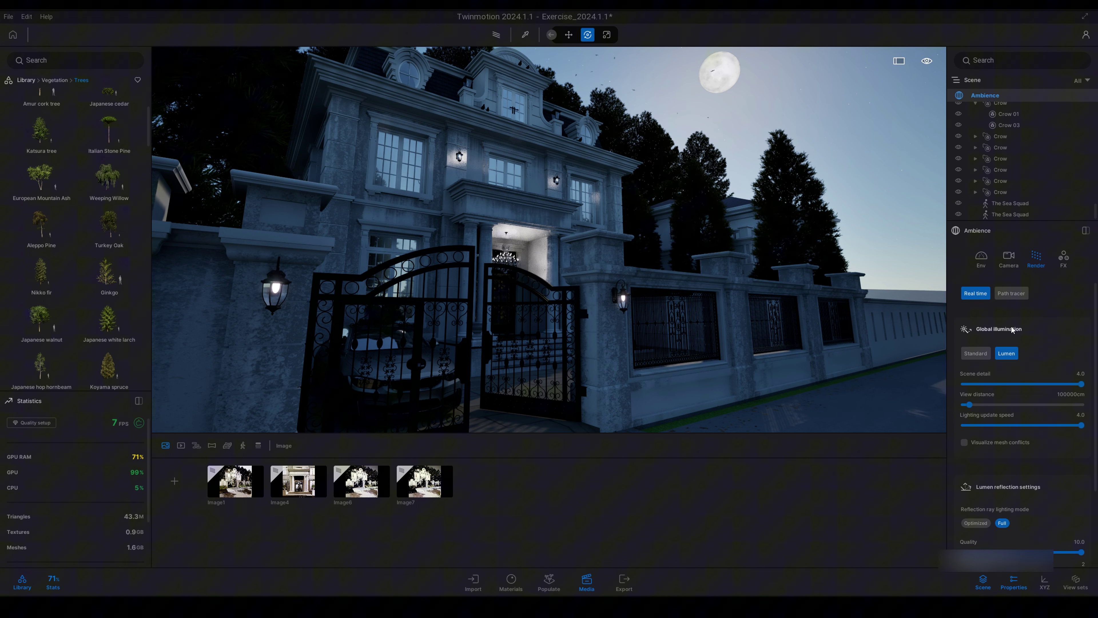
{"action": "scroll", "coordinate": [1002, 365], "scroll_direction": "down", "scroll_amount": 3}
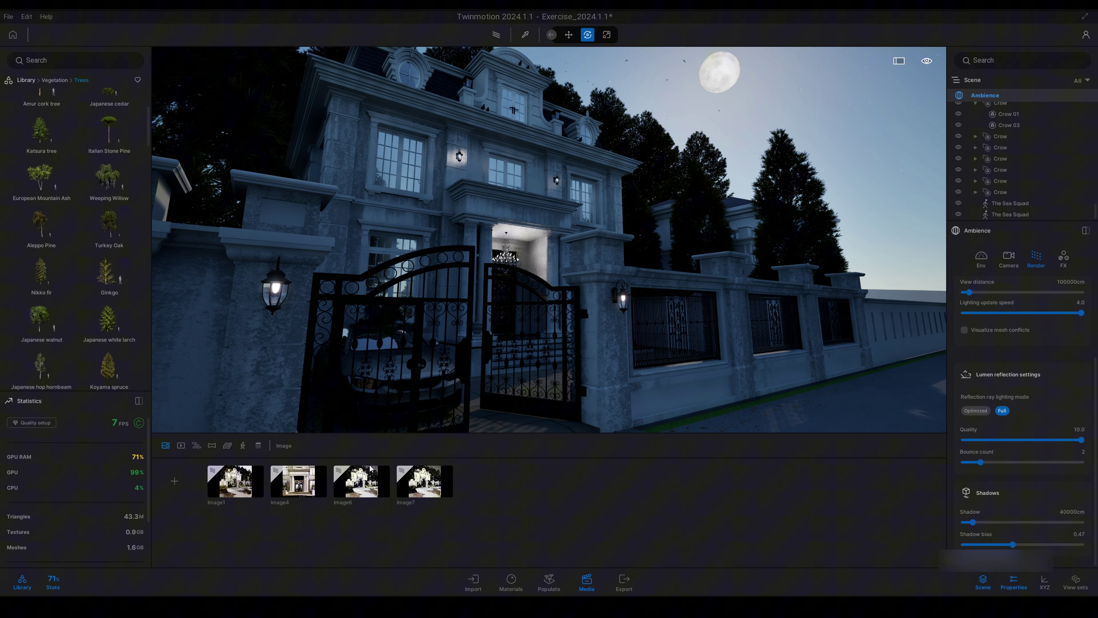
Step: Toggle the scene statistics off and on, and check the desktop quality setup, keeping the Ultra preset and 100% real-time viewport resolution
{"action": "left_click", "coordinate": [54, 583]}
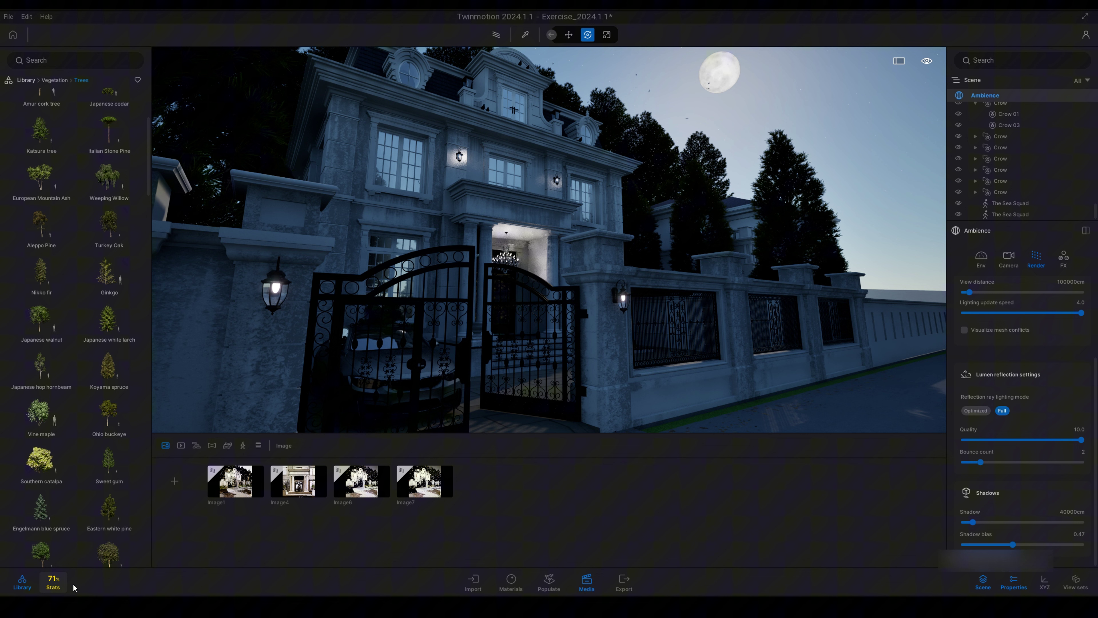
{"action": "left_click", "coordinate": [55, 584]}
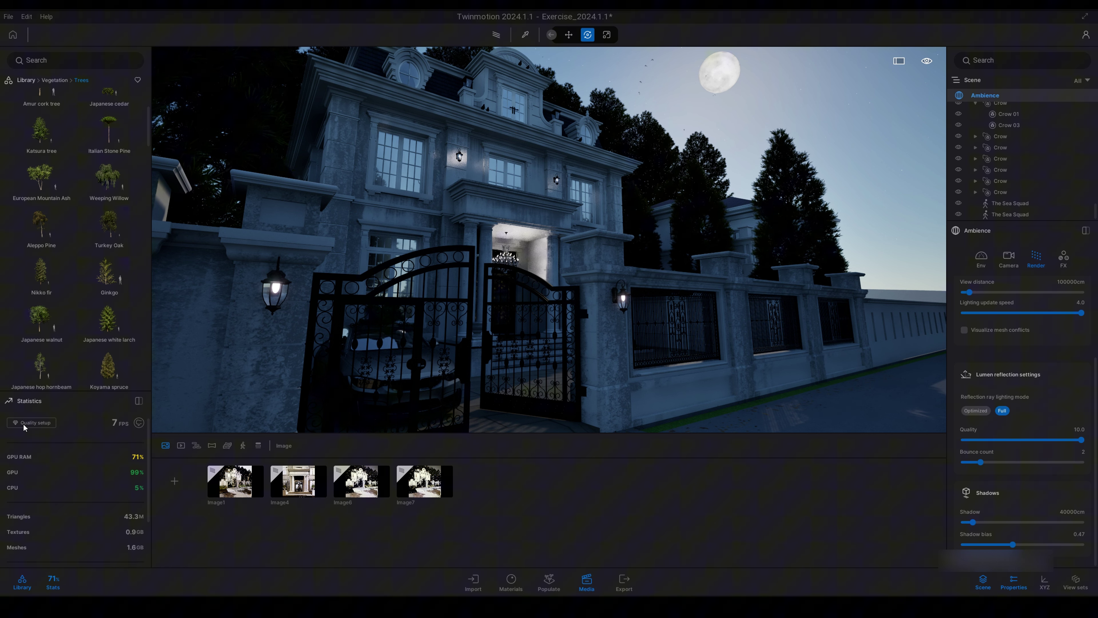
{"action": "left_click", "coordinate": [38, 425]}
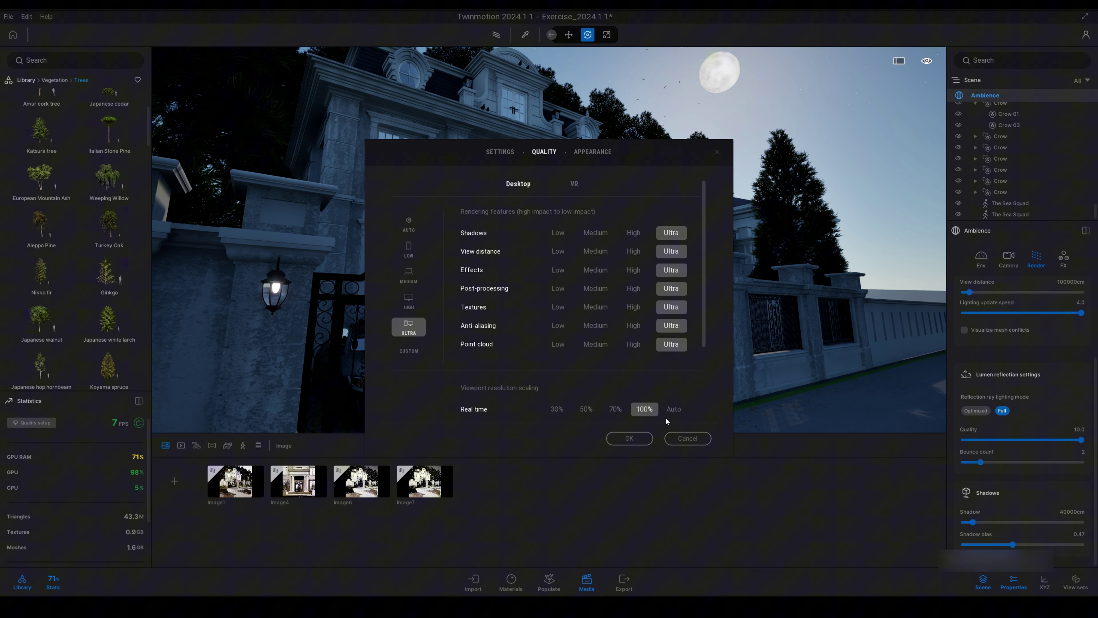
{"action": "left_click", "coordinate": [615, 440]}
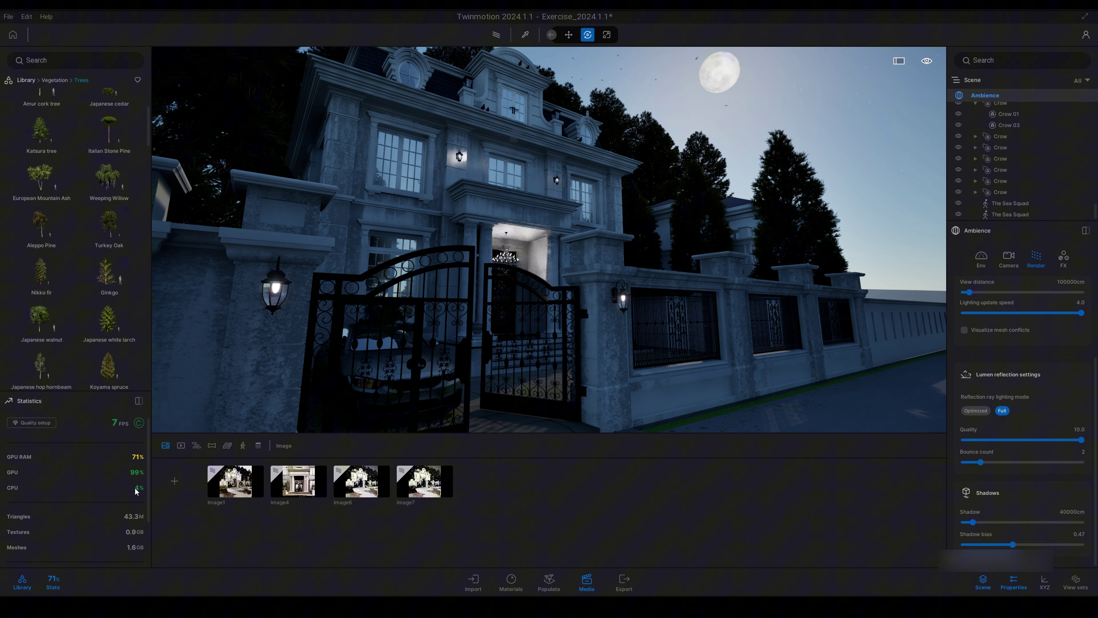
Step: Review the scene statistics for GPU and CPU load, triangles, textures, meshes, lights, objects, materials and available memory
{"action": "scroll", "coordinate": [136, 489], "scroll_direction": "down", "scroll_amount": 3}
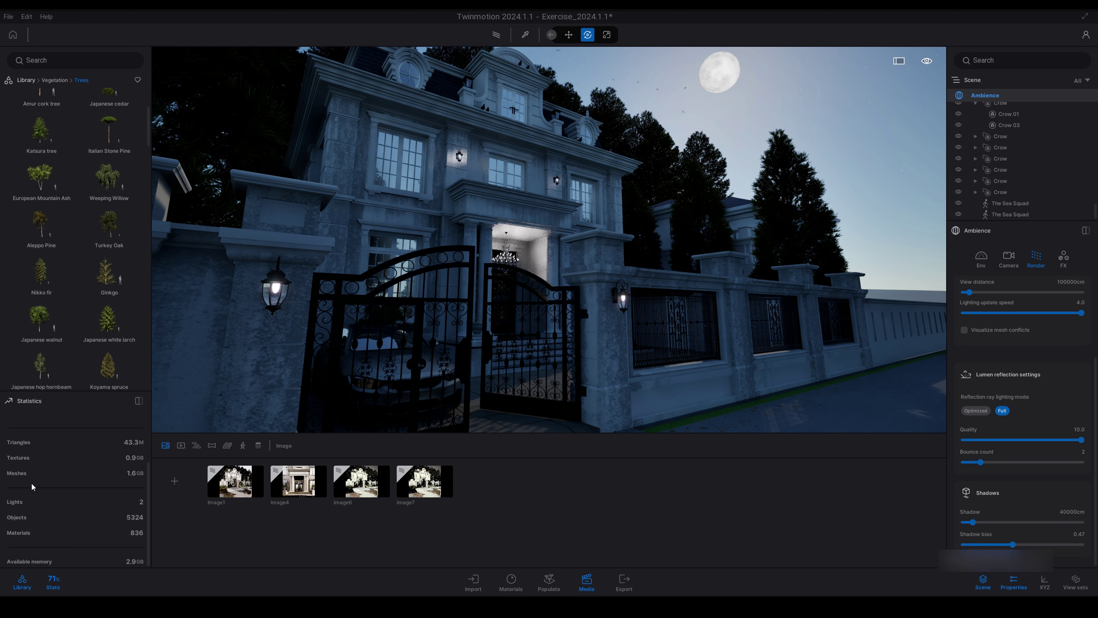
{"action": "scroll", "coordinate": [31, 484], "scroll_direction": "up", "scroll_amount": 2}
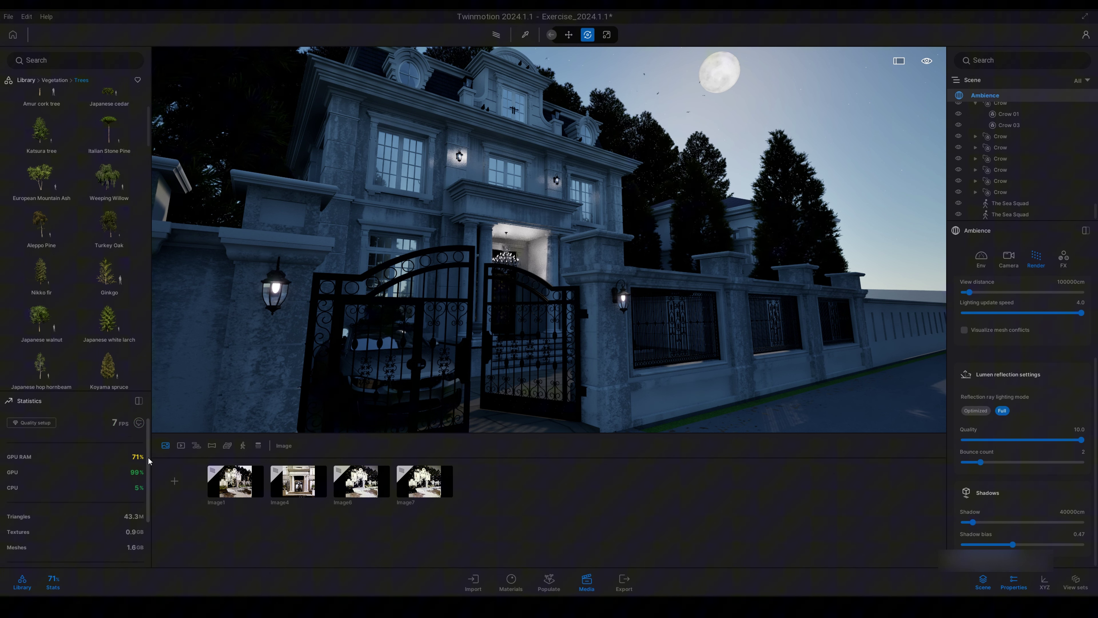
{"action": "left_click_drag", "start_coordinate": [148, 478], "coordinate": [150, 528]}
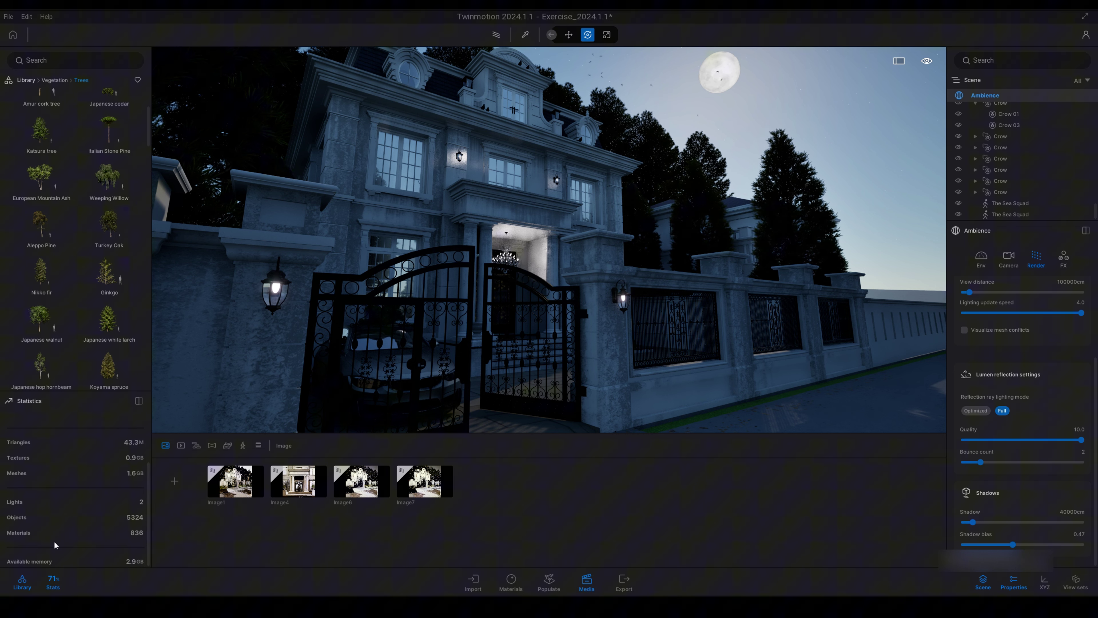
{"action": "scroll", "coordinate": [27, 502], "scroll_direction": "up", "scroll_amount": 1}
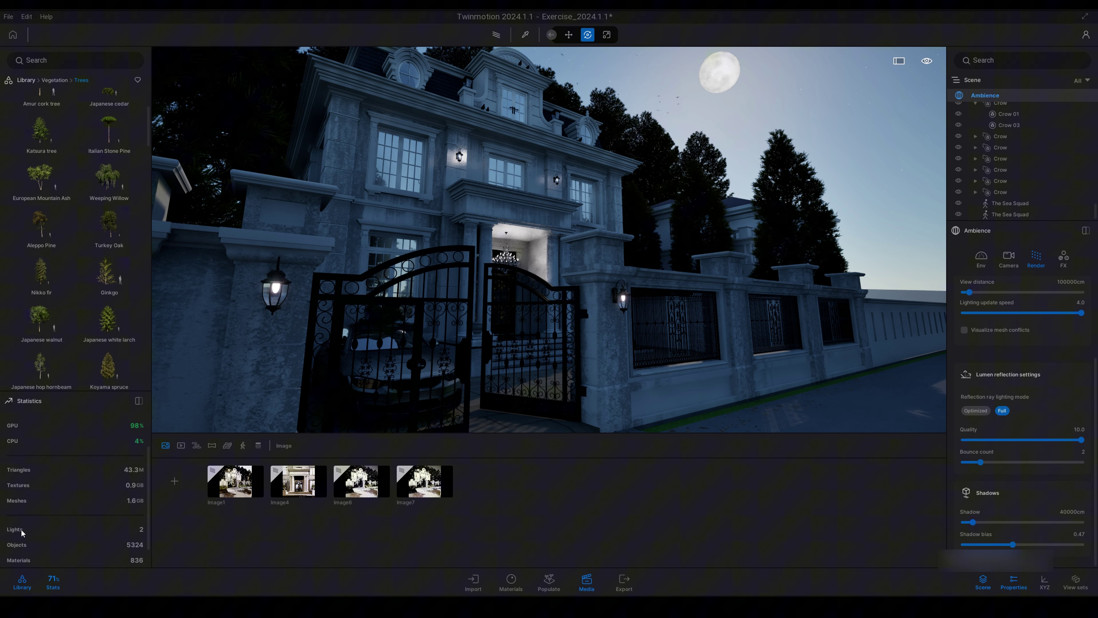
{"action": "scroll", "coordinate": [26, 510], "scroll_direction": "down", "scroll_amount": 1}
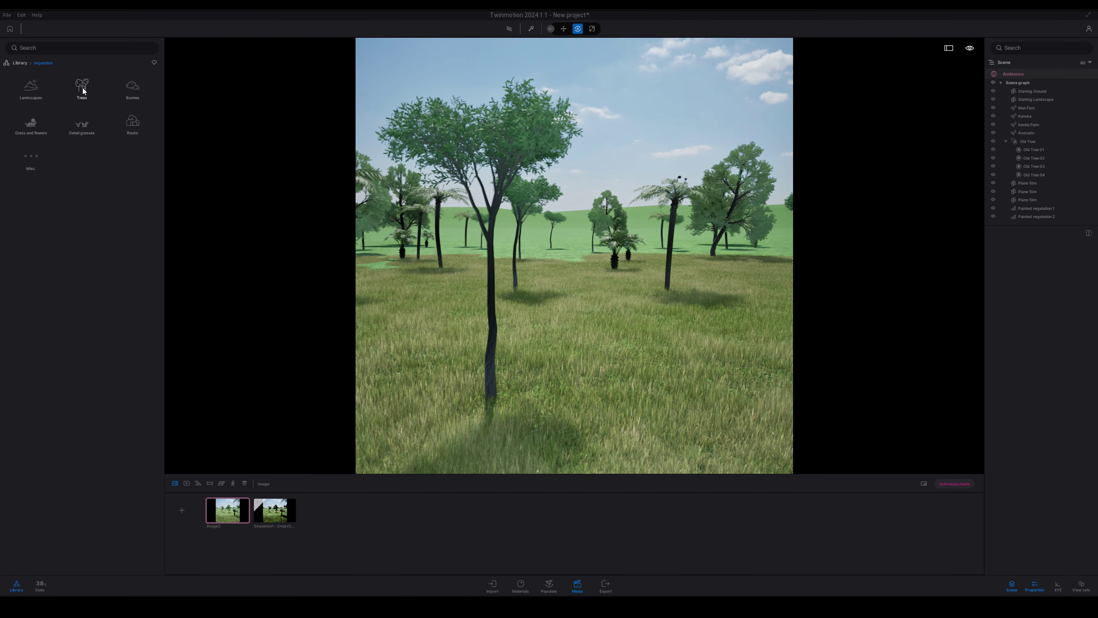
Step: Browse the Trees category of the vegetation library in the New project scene and download the White Fir
{"action": "mouse_move", "coordinate": [84, 91]}
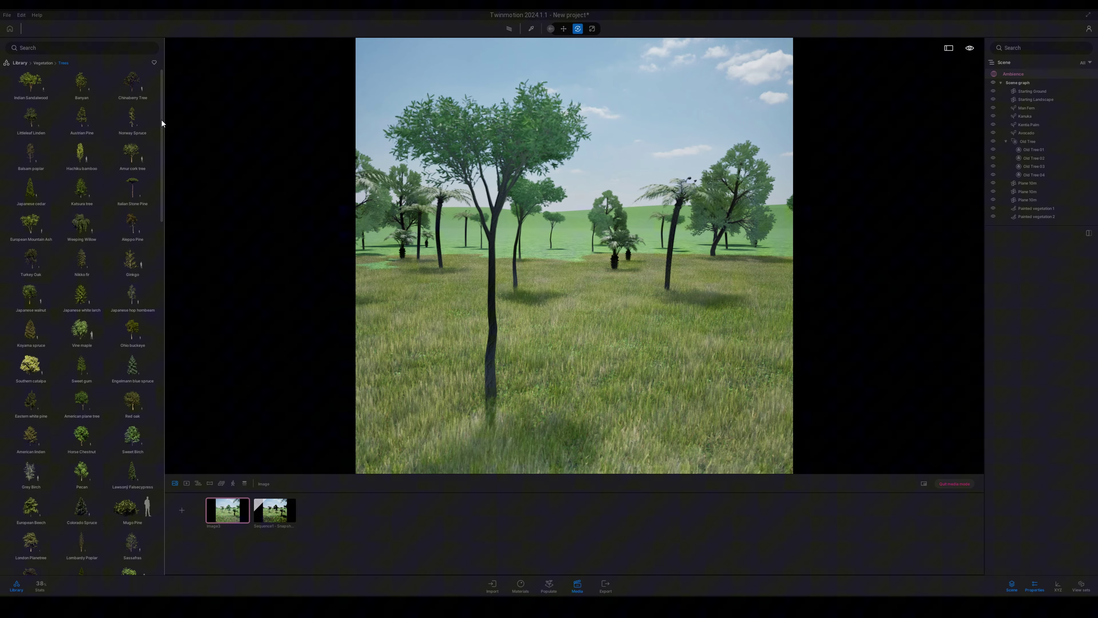
{"action": "scroll", "coordinate": [161, 119], "scroll_direction": "down", "scroll_amount": 5}
{"action": "left_click_drag", "start_coordinate": [176, 199], "coordinate": [189, 497]}
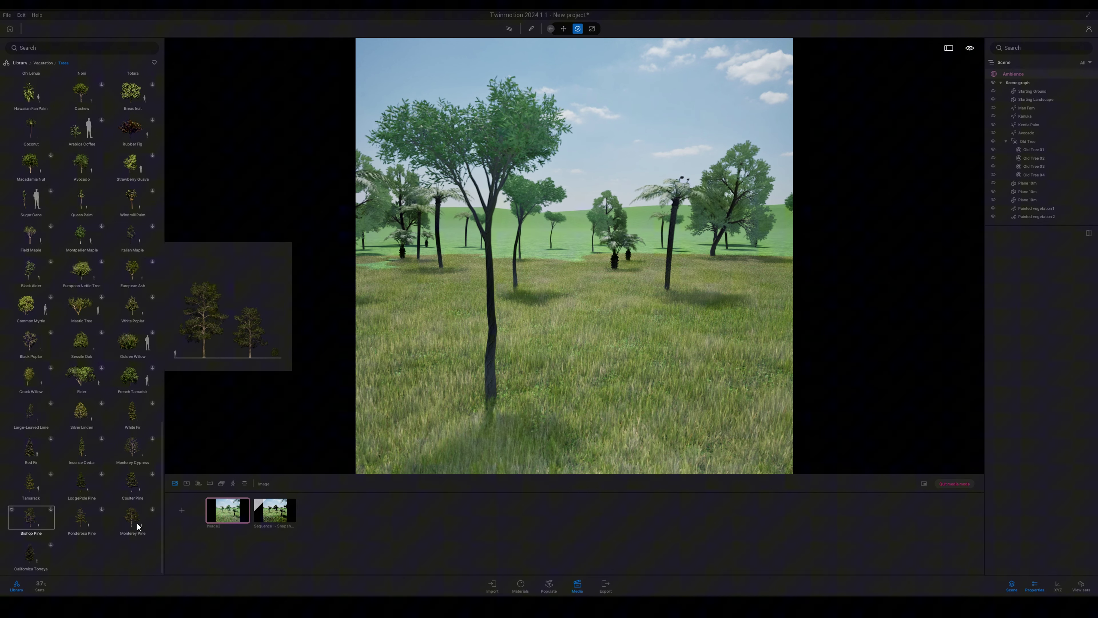
{"action": "left_click", "coordinate": [153, 404]}
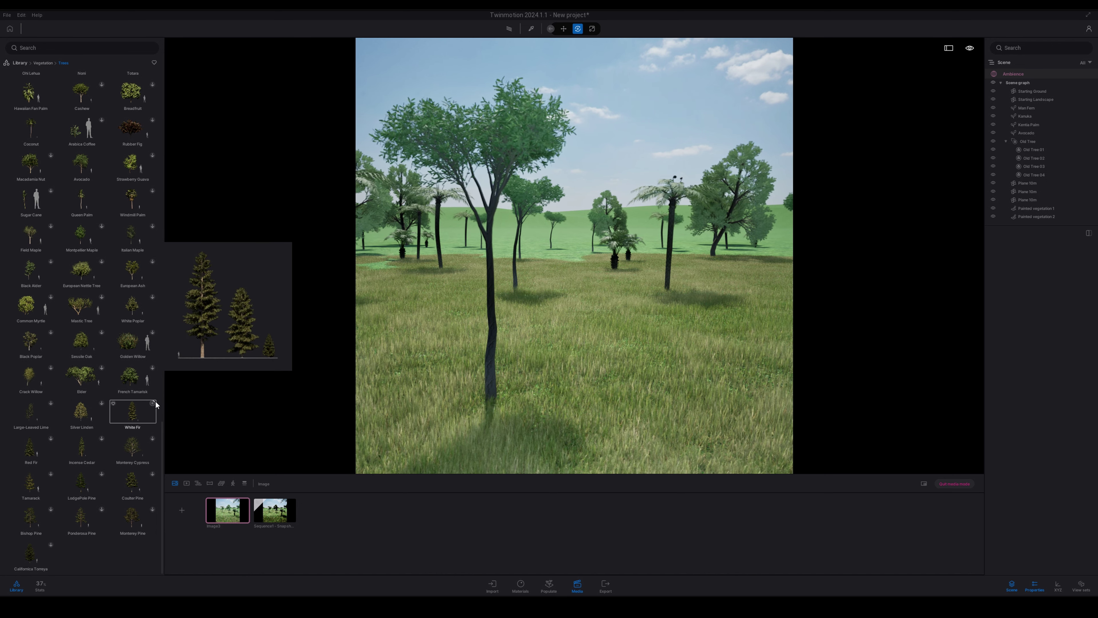
{"action": "scroll", "coordinate": [77, 347], "scroll_direction": "up", "scroll_amount": 3}
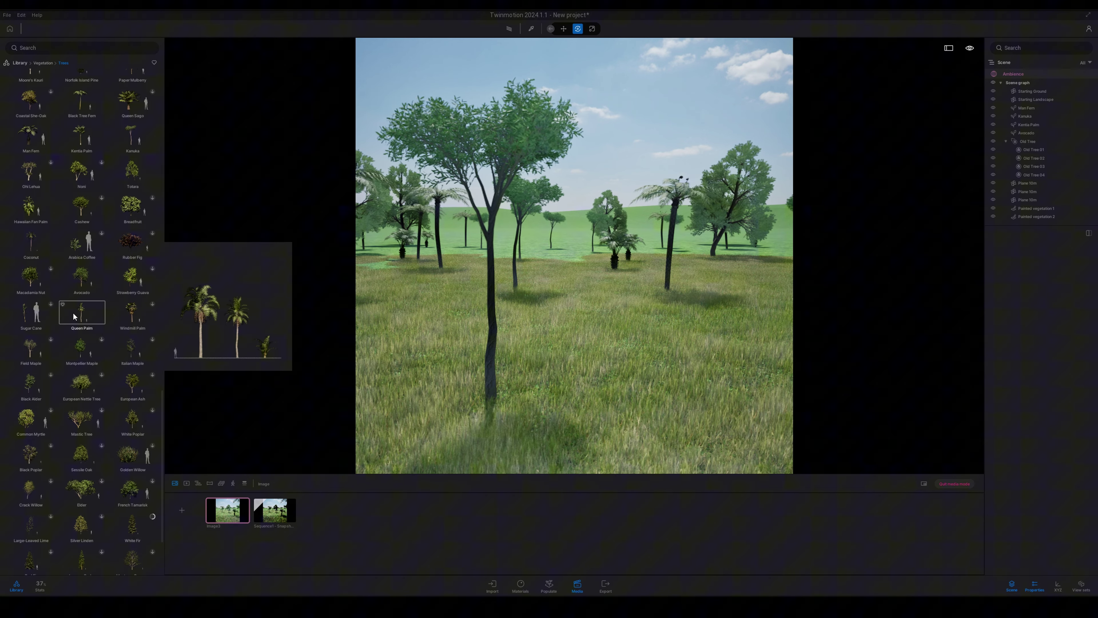
{"action": "scroll", "coordinate": [80, 310], "scroll_direction": "down", "scroll_amount": 3}
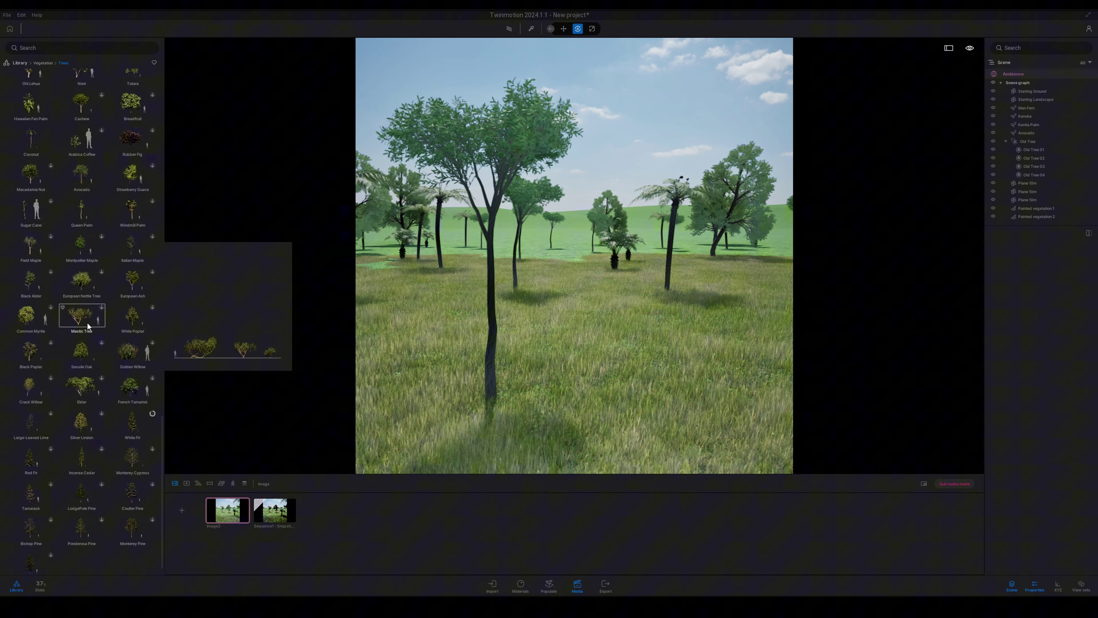
{"action": "mouse_move", "coordinate": [120, 423]}
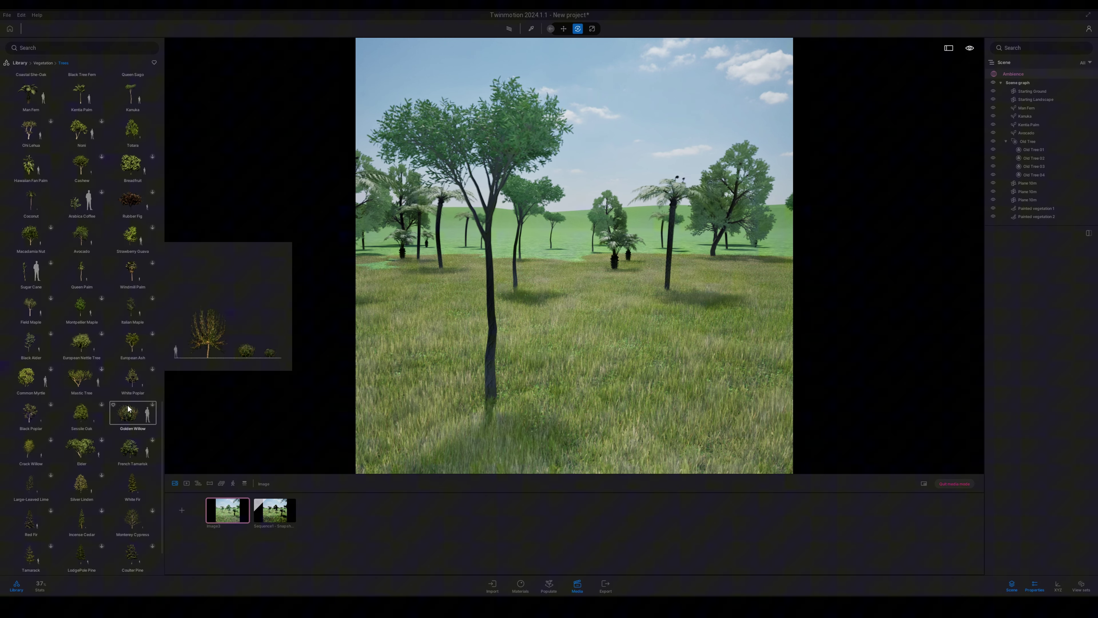
Step: Place a Kanuka tree from the library in the open grass and bring the whole tree into view
{"action": "scroll", "coordinate": [126, 415], "scroll_direction": "up", "scroll_amount": 4}
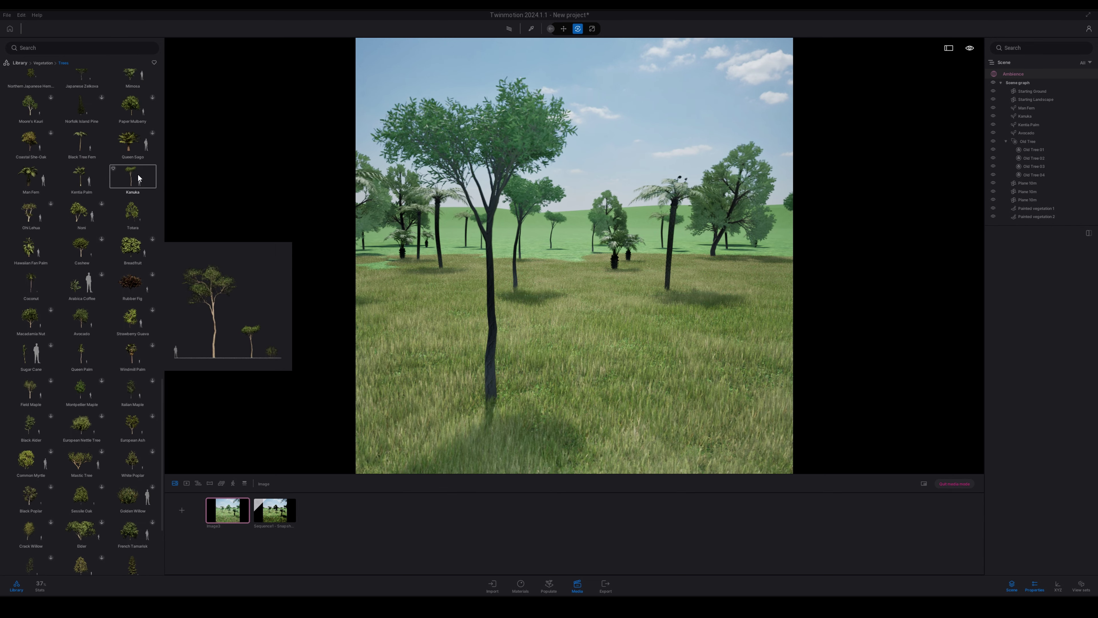
{"action": "left_click_drag", "start_coordinate": [135, 180], "coordinate": [651, 338]}
{"action": "key", "text": "d"}
{"action": "right_click_drag", "start_coordinate": [478, 292], "coordinate": [430, 279]}
{"action": "key", "text": "w"}
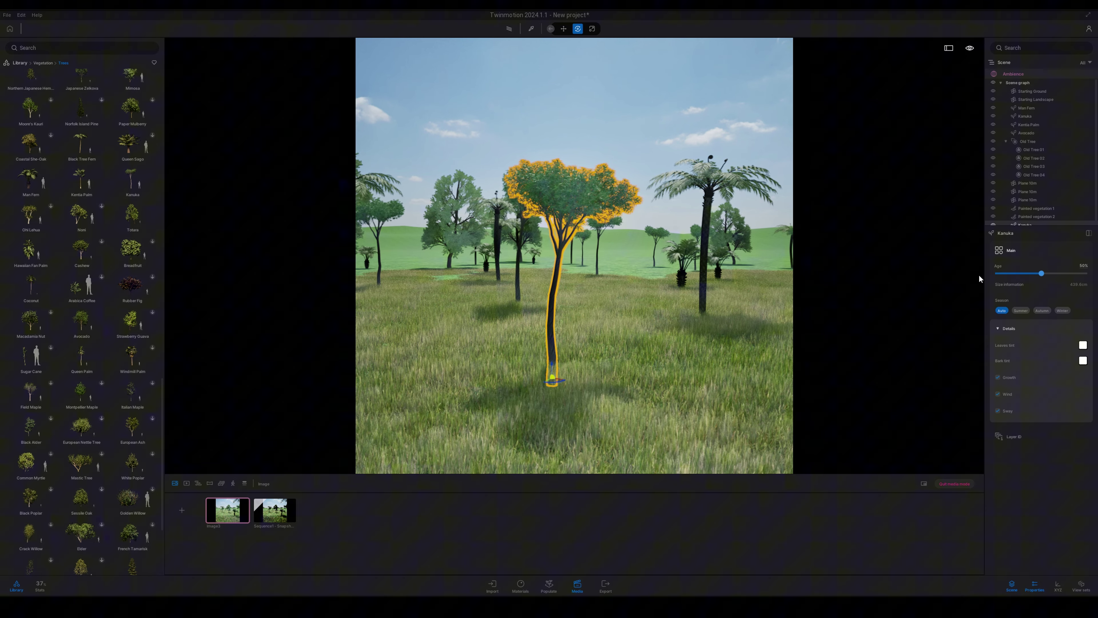
Step: Set the new Kanuka's age to about 60%, try the Winter and Autumn seasons on it, and finish with Summer
{"action": "left_click_drag", "start_coordinate": [1041, 277], "coordinate": [992, 257]}
{"action": "left_click", "coordinate": [1043, 274]}
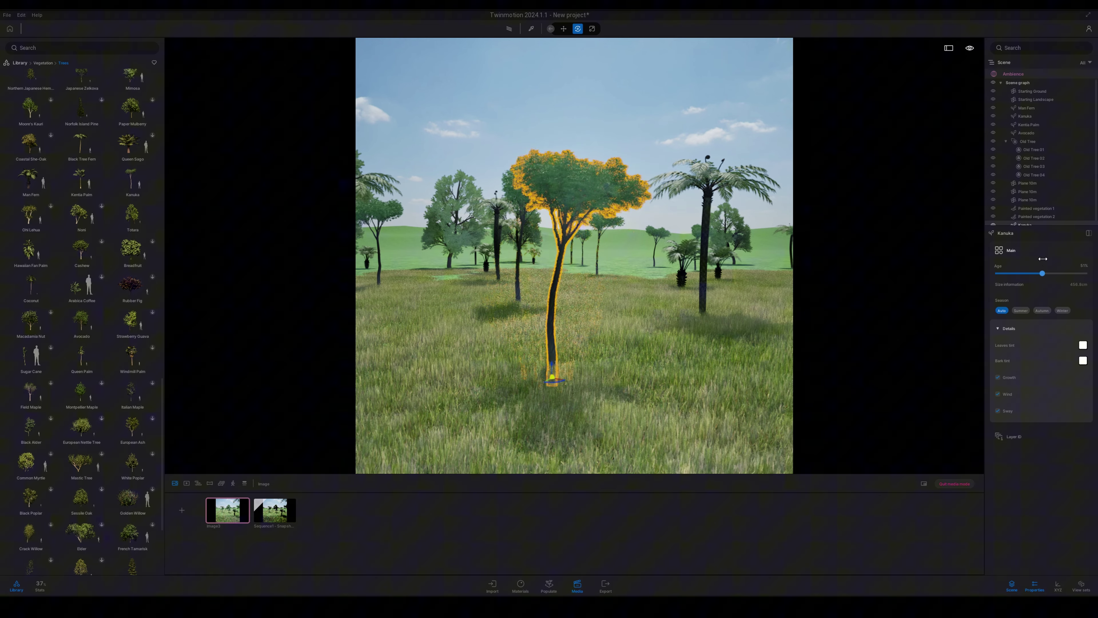
{"action": "left_click", "coordinate": [1022, 310]}
{"action": "left_click", "coordinate": [1064, 311]}
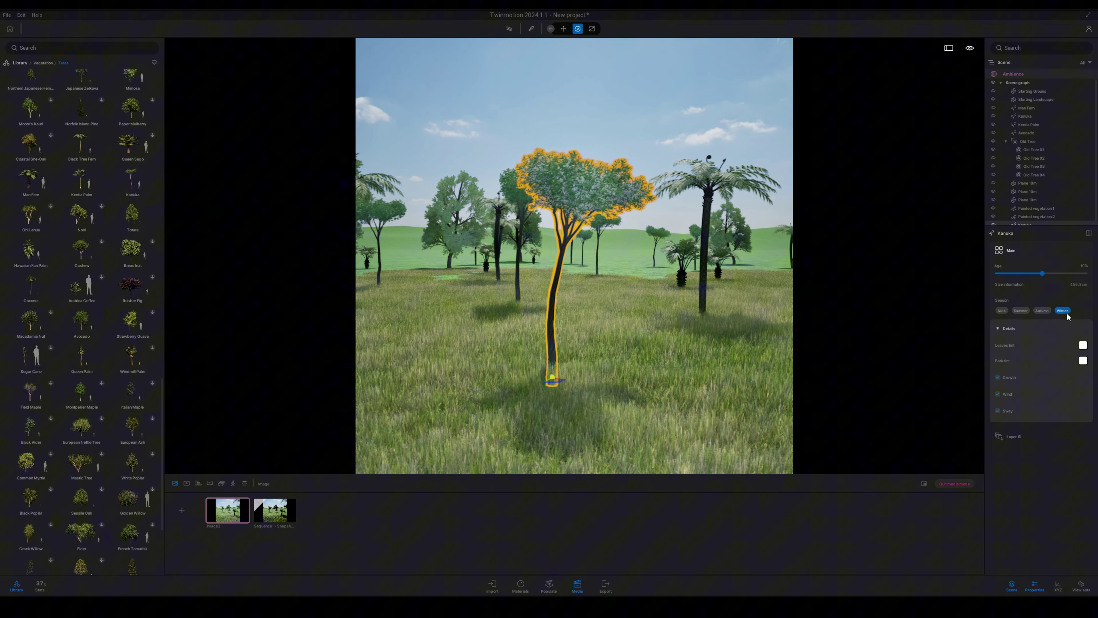
{"action": "left_click", "coordinate": [1042, 310]}
{"action": "left_click", "coordinate": [1020, 310]}
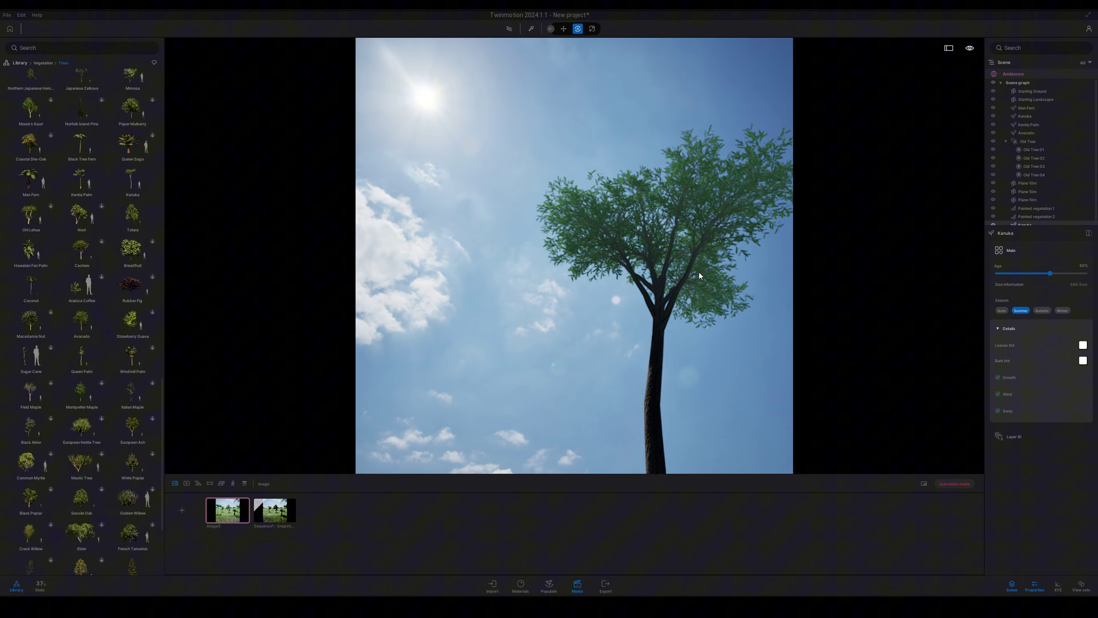
Step: Examine the Kanuka's foliage from below and the surrounding trees from several angles
{"action": "right_click_drag", "start_coordinate": [684, 312], "coordinate": [680, 316]}
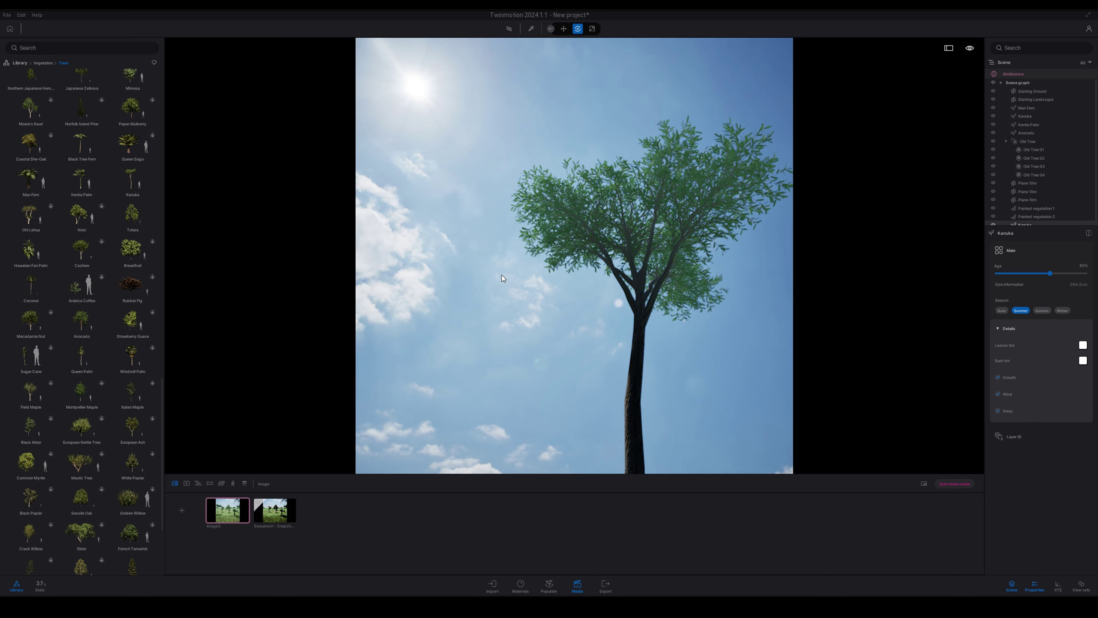
{"action": "right_click_drag", "start_coordinate": [502, 275], "coordinate": [458, 394]}
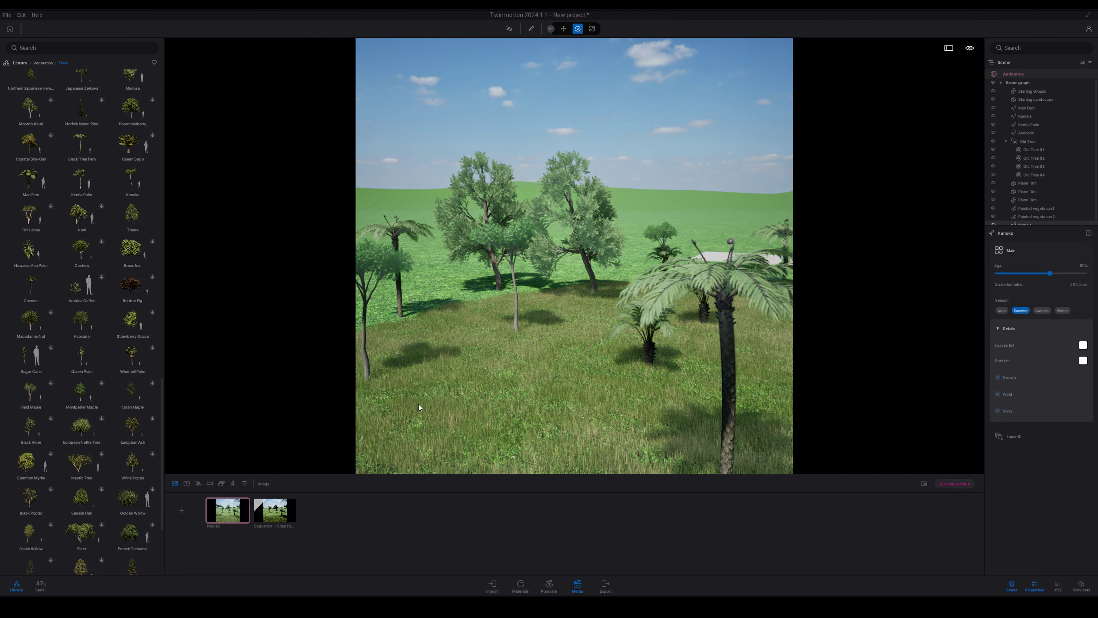
{"action": "right_click_drag", "start_coordinate": [419, 408], "coordinate": [709, 407]}
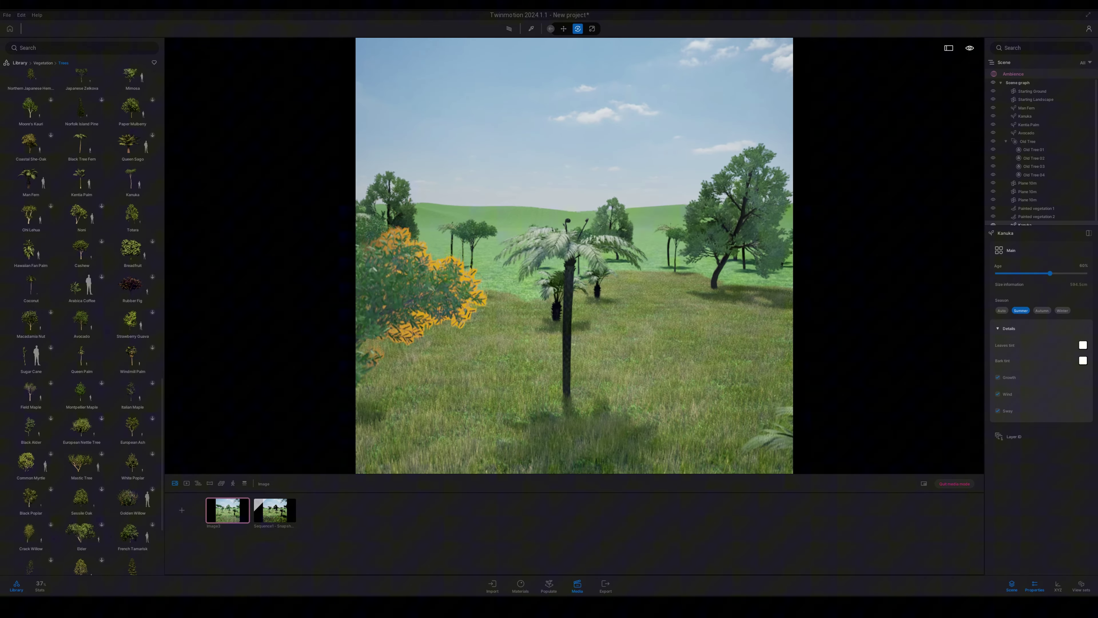